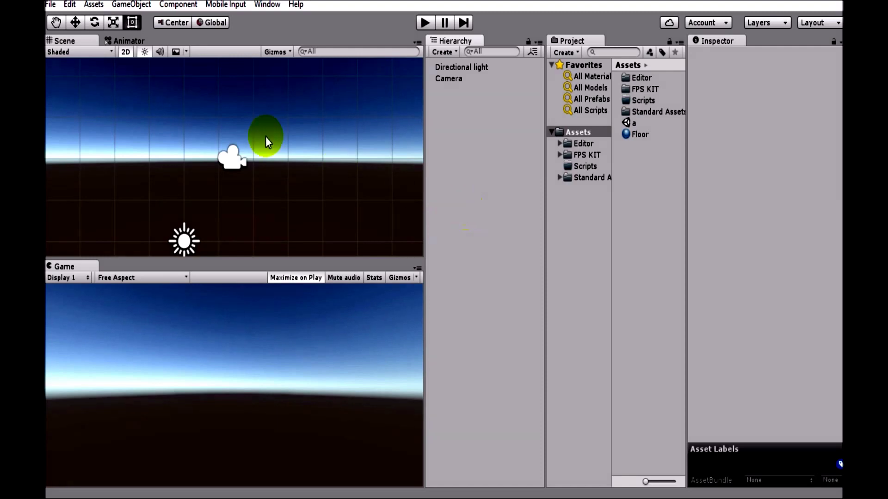
# - Switch the scene view to 3D and add a cube object named Floor
pyautogui.click(123, 51)
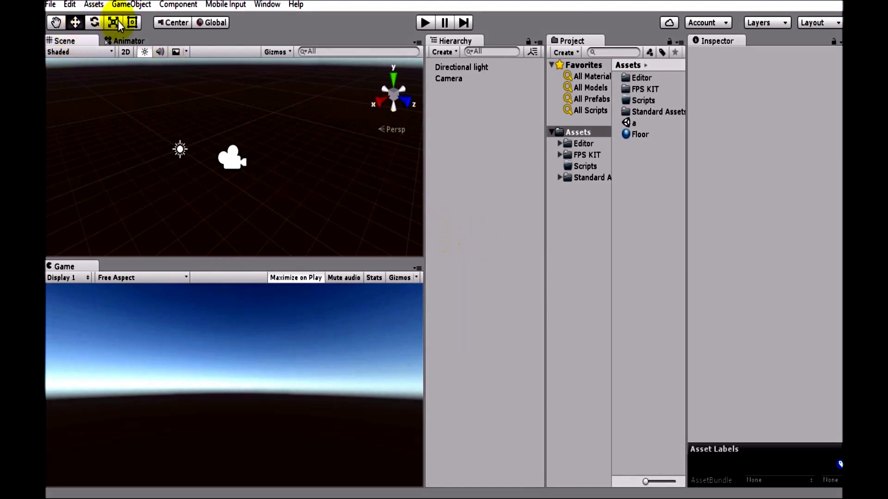
pyautogui.click(132, 6)
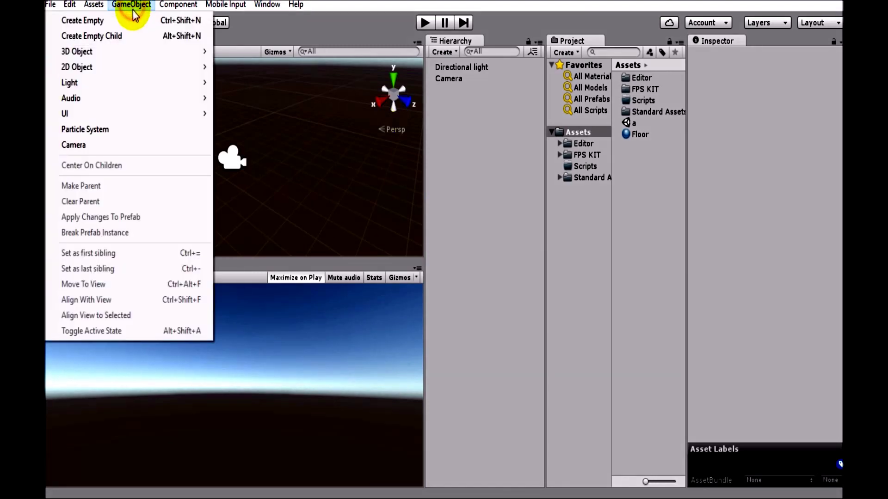
pyautogui.moveTo(106, 53)
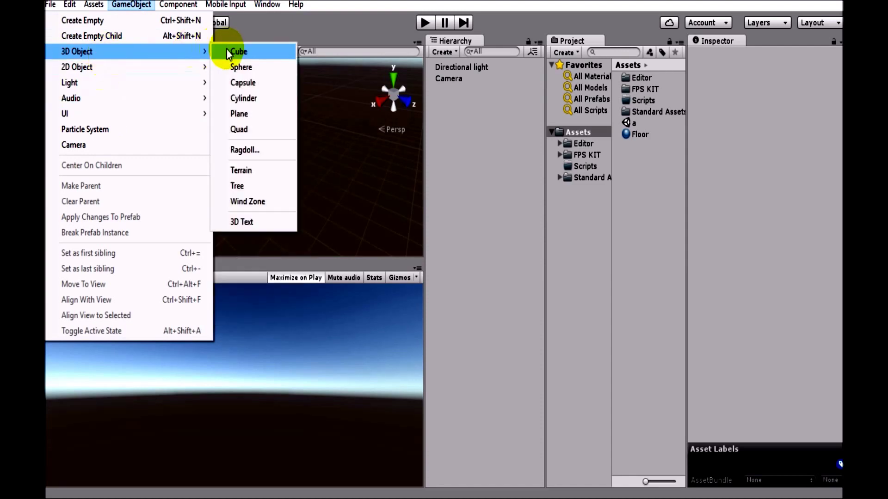
pyautogui.click(229, 51)
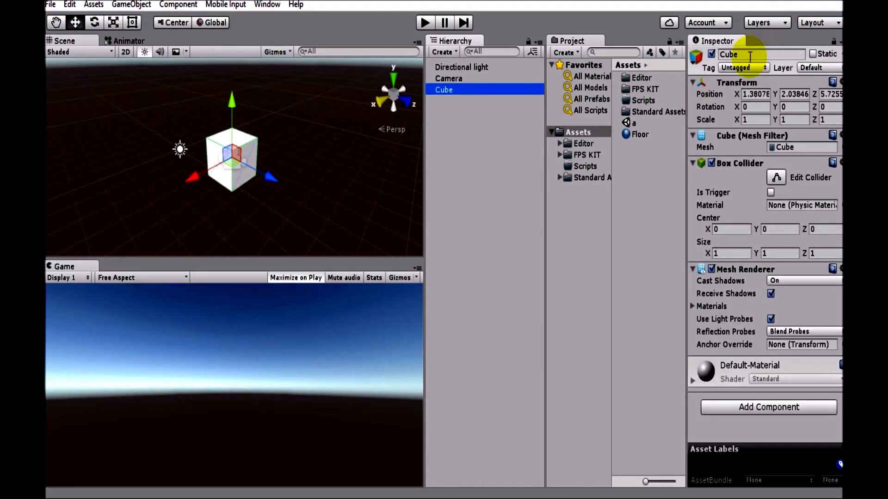
pyautogui.click(750, 55)
pyautogui.write('Fl')
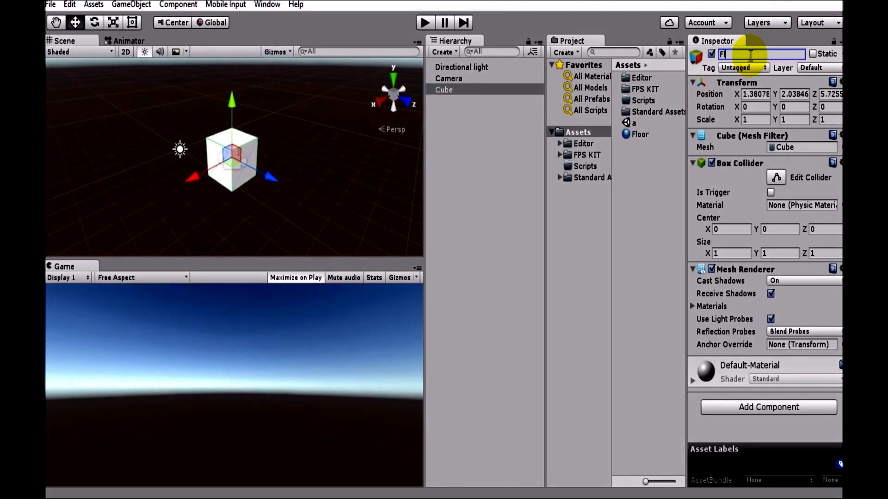
pyautogui.write('oor')
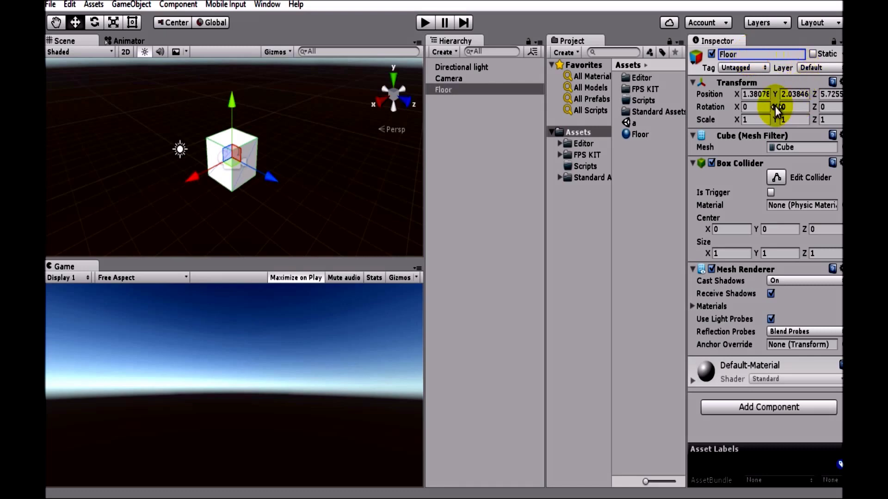
# - Set the Floor object's scale to 40 on X and 40 on Z
pyautogui.click(763, 119)
pyautogui.write('40')
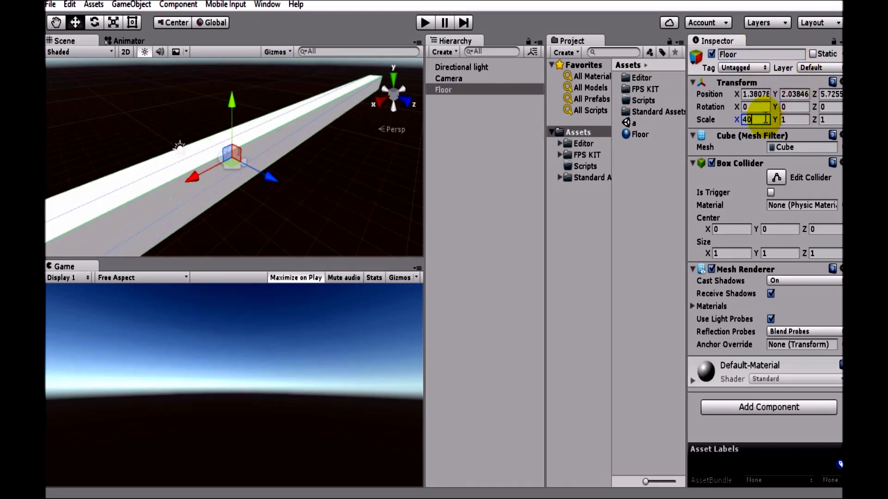
pyautogui.press('Tab')
pyautogui.write('40')
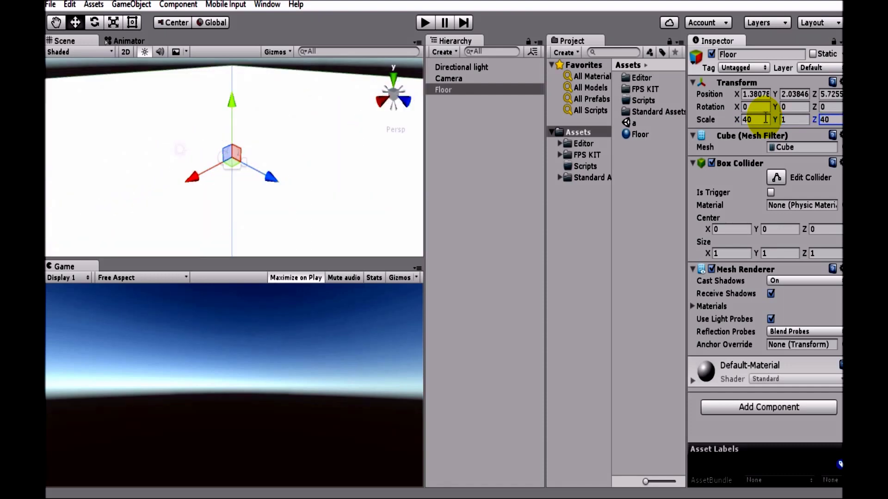
# - Apply the Floor material from the project assets to the Floor object
pyautogui.moveTo(641, 135); pyautogui.dragTo(455, 91)
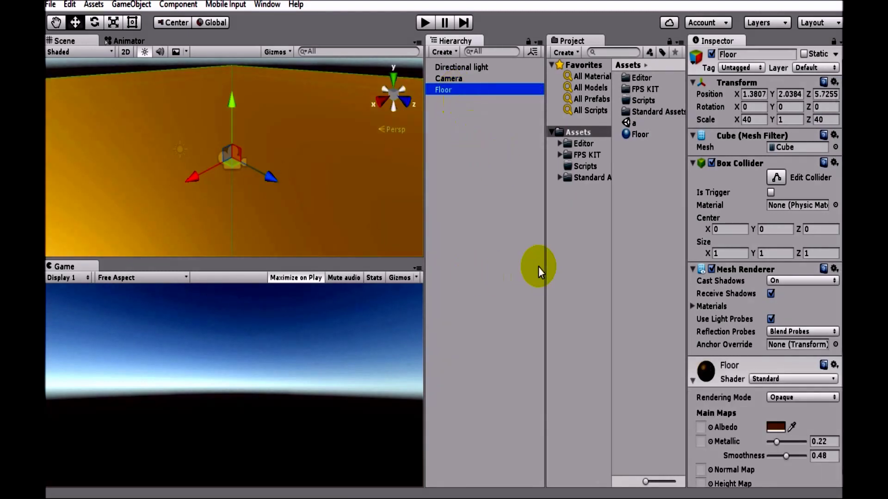
pyautogui.click(634, 134)
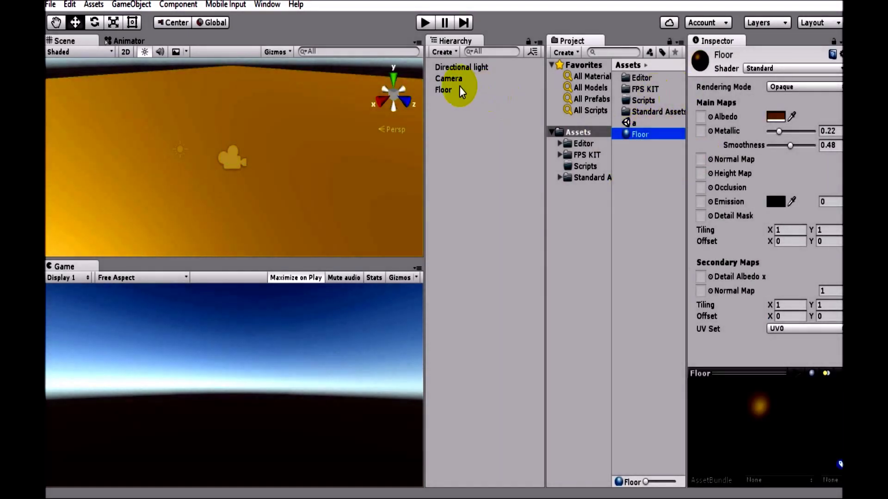
pyautogui.click(460, 89)
pyautogui.click(631, 134)
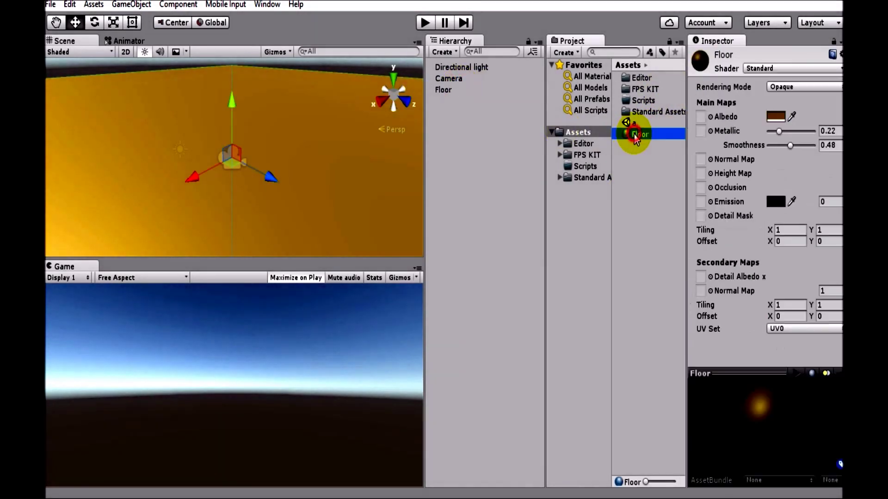
# - Delete the scene file "a" from the Assets folder, then select the Floor object
pyautogui.rightClick(630, 123)
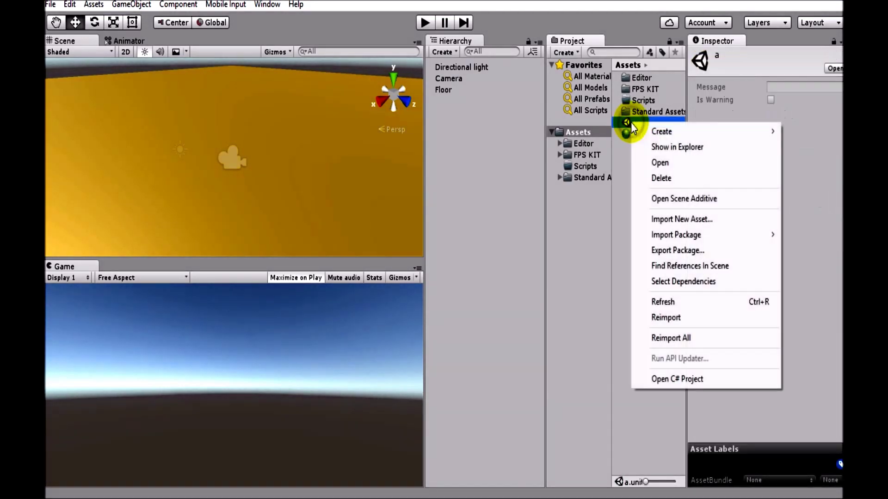
pyautogui.click(679, 179)
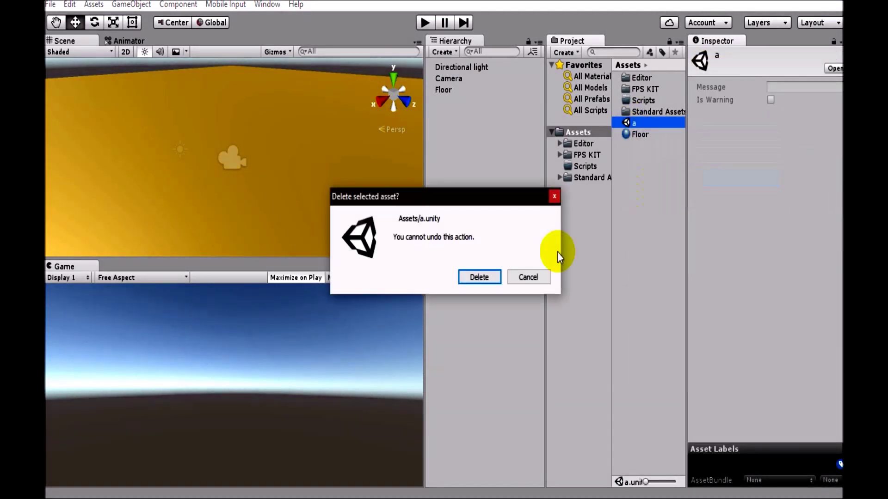
pyautogui.click(473, 274)
pyautogui.click(454, 91)
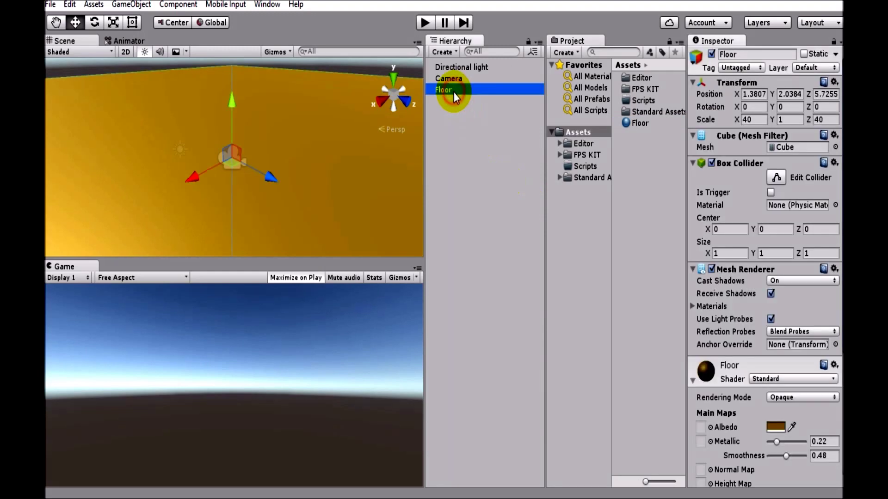
# - Place the FPSController prefab from the Standard Assets on the floor at about X 2.74, Y 2.54, Z 5.85, and delete the original Camera
pyautogui.click(606, 177)
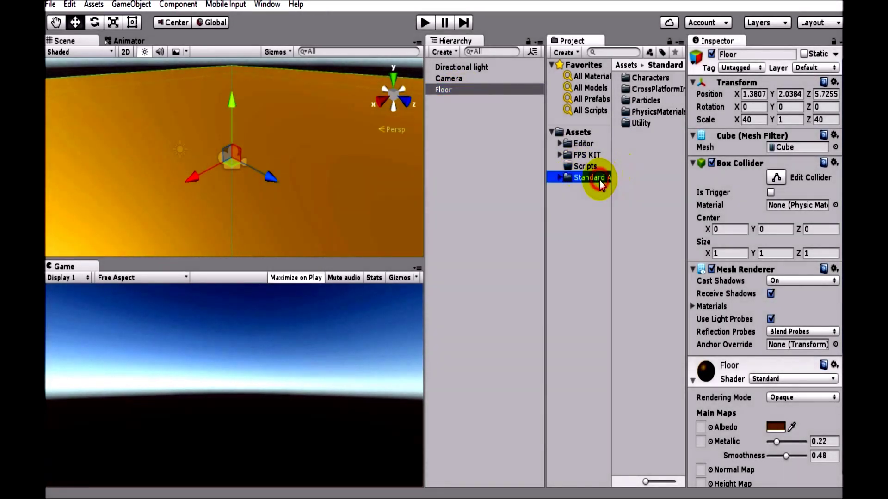
pyautogui.doubleClick(649, 78)
pyautogui.doubleClick(649, 79)
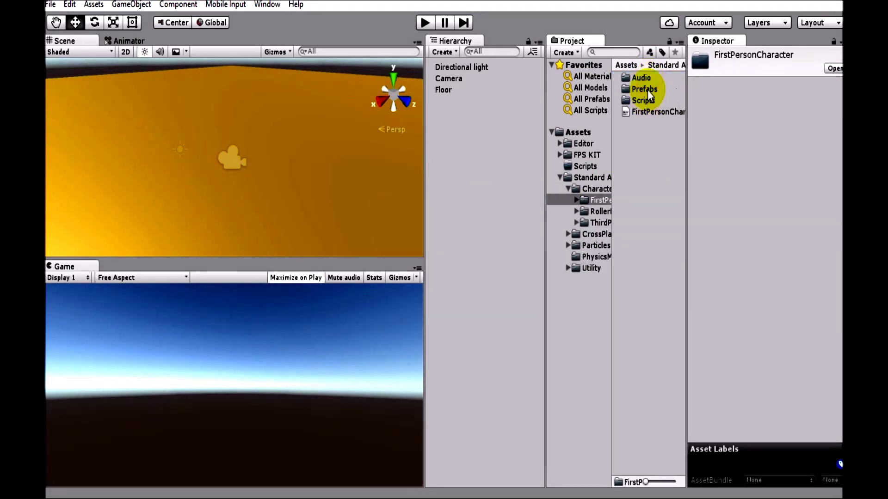
pyautogui.doubleClick(650, 90)
pyautogui.moveTo(653, 78); pyautogui.dragTo(194, 160)
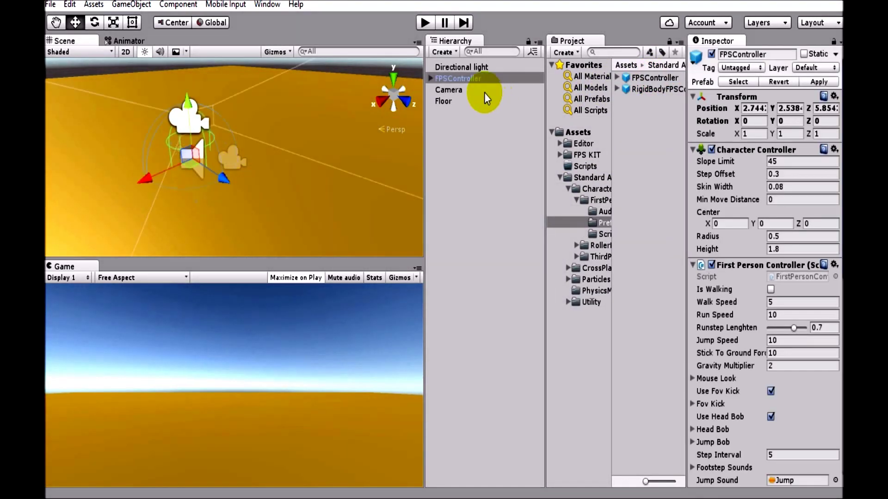
pyautogui.click(463, 90)
pyautogui.press('Delete')
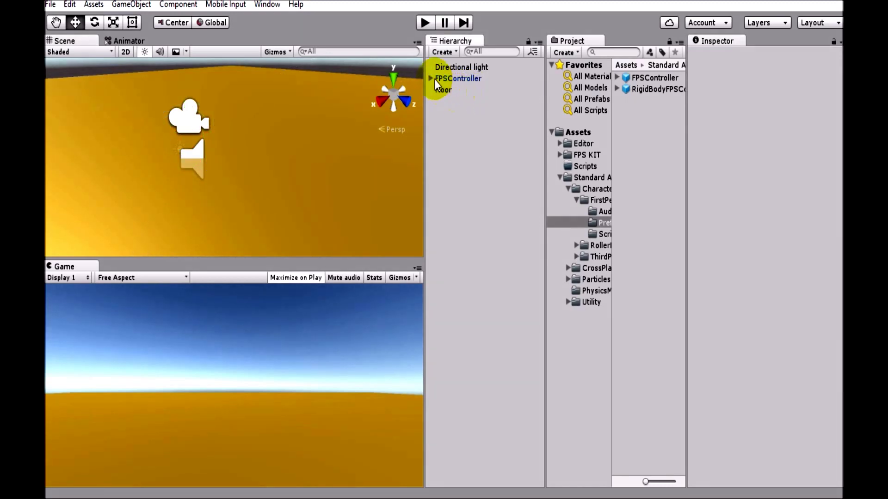
# - Add the AK-74M model from the FPS KIT folder as a child of the FPSController's FirstPersonCharacter
pyautogui.click(438, 82)
pyautogui.click(430, 79)
pyautogui.click(471, 90)
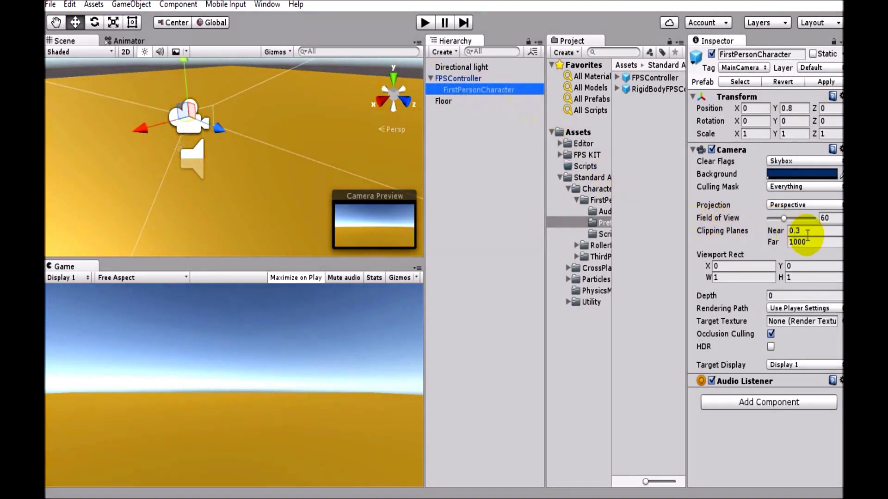
pyautogui.click(559, 178)
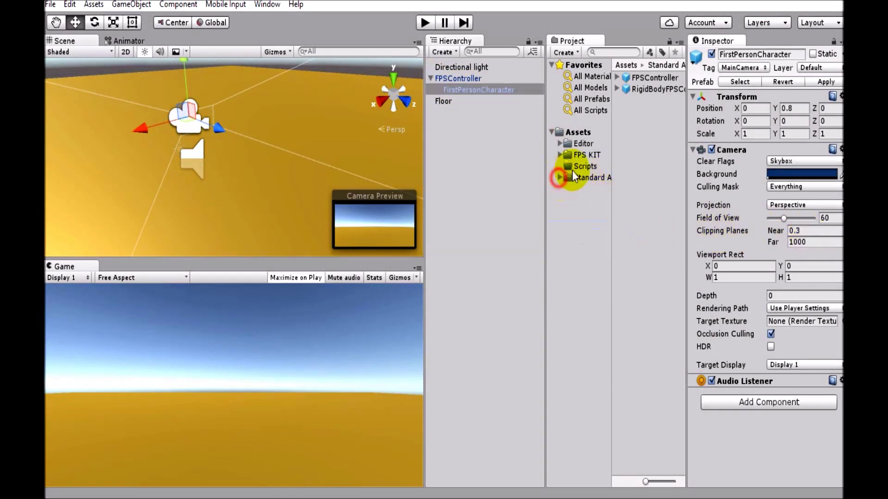
pyautogui.click(587, 156)
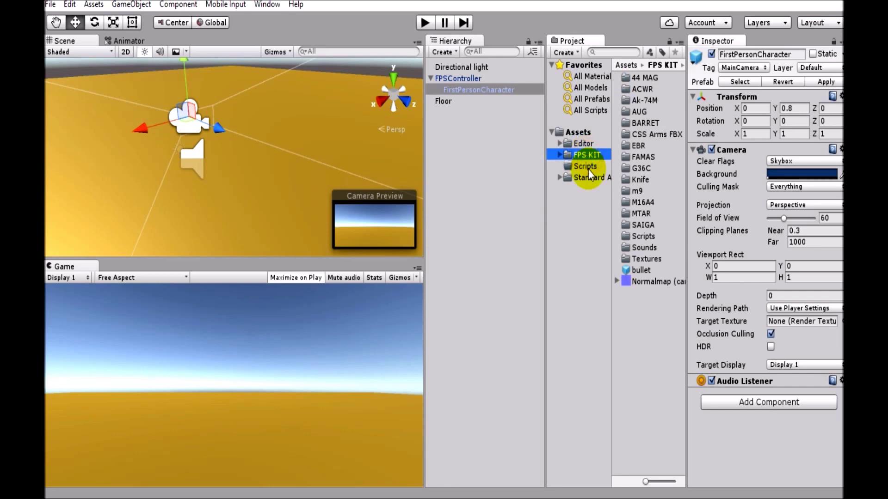
pyautogui.click(559, 155)
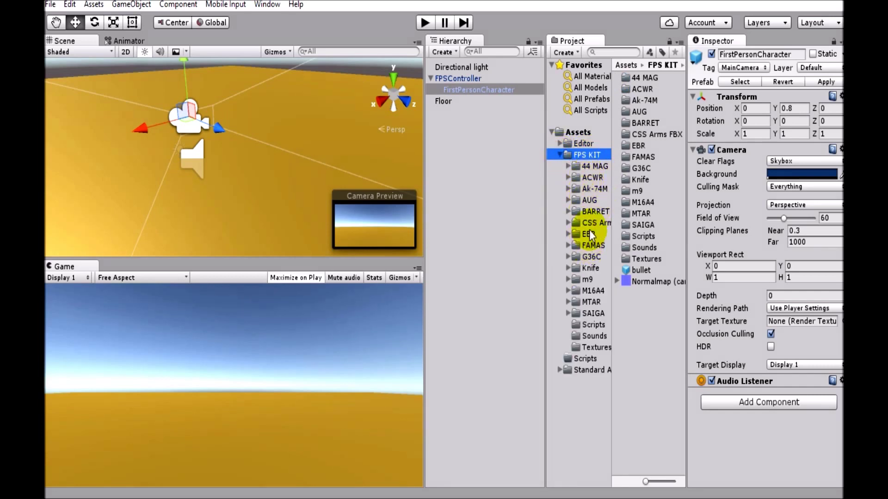
pyautogui.click(592, 189)
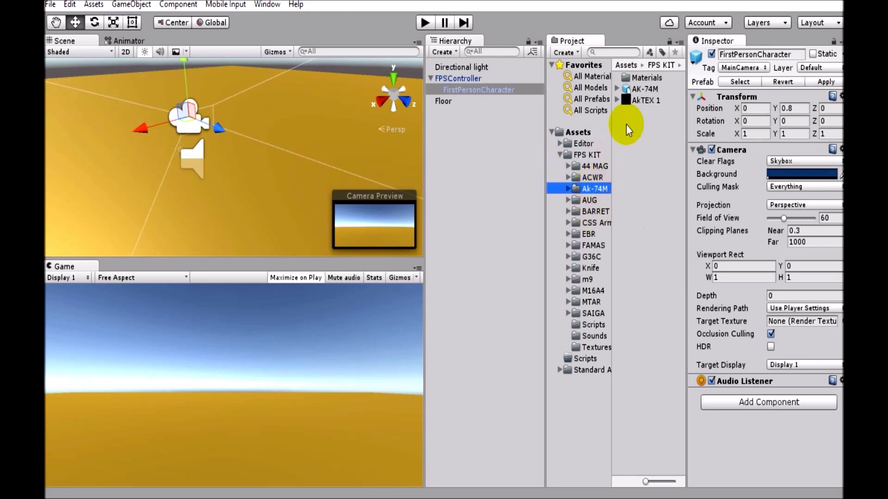
pyautogui.moveTo(644, 90); pyautogui.dragTo(506, 93)
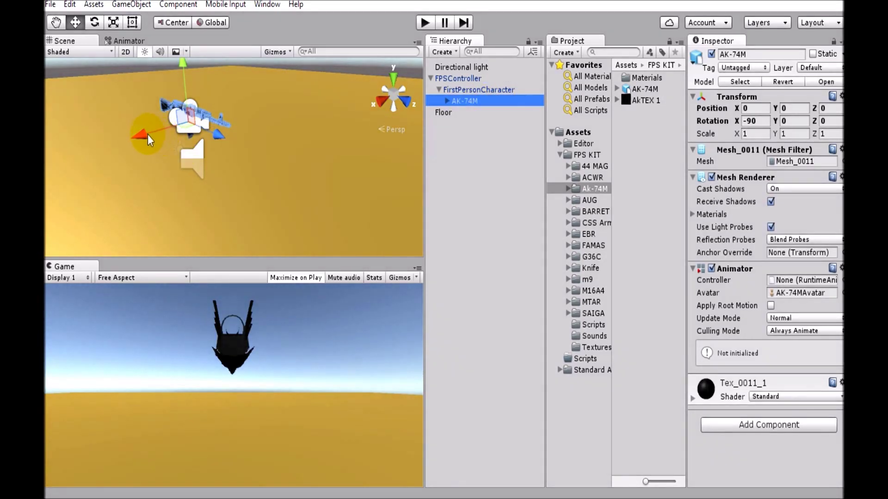
# - Move the AK-74M to about X 0.389, Y -0.236, Z 0.826 in front of the first-person camera
pyautogui.moveTo(149, 137); pyautogui.dragTo(156, 155)
pyautogui.moveTo(188, 87); pyautogui.dragTo(189, 98)
pyautogui.moveTo(219, 177); pyautogui.dragTo(229, 179)
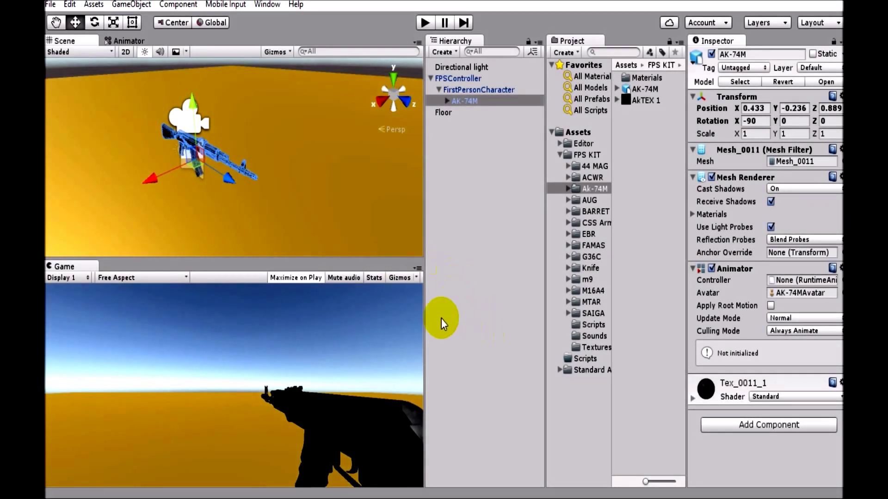
pyautogui.moveTo(161, 183)
pyautogui.mouseDown()
pyautogui.moveTo(154, 177)
pyautogui.moveTo(177, 188)
pyautogui.moveTo(152, 182)
pyautogui.mouseUp()
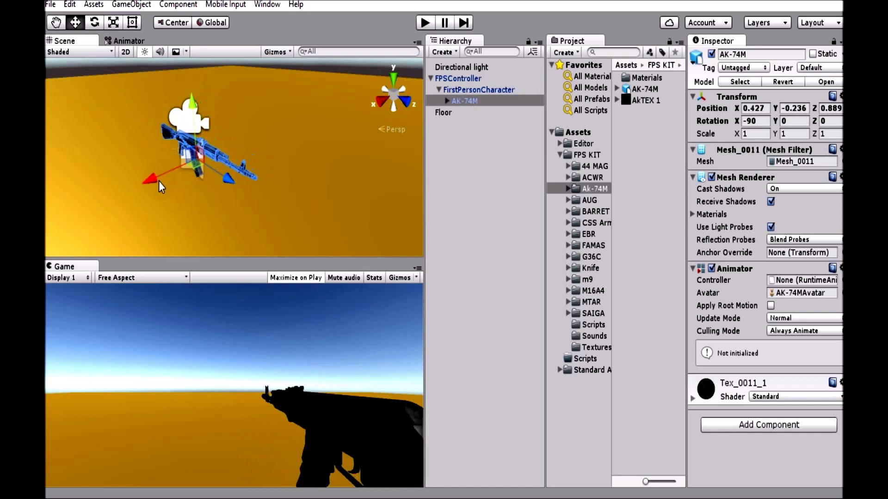
pyautogui.moveTo(229, 184); pyautogui.dragTo(226, 181)
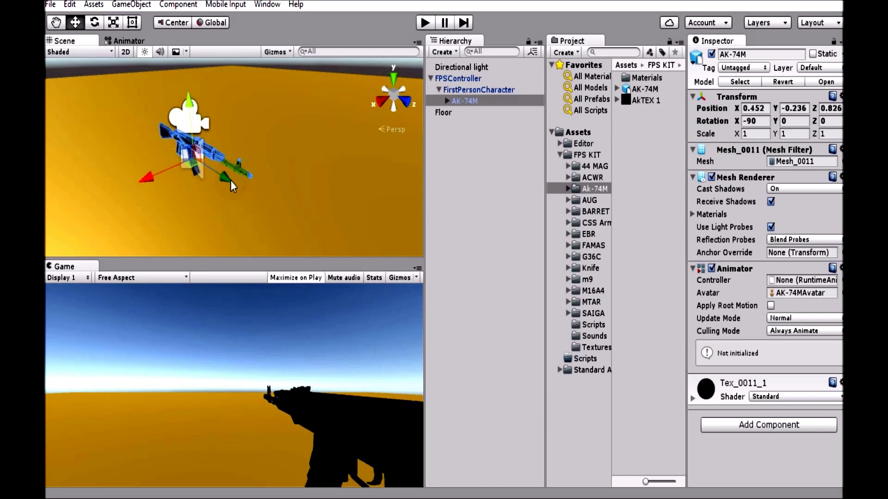
pyautogui.moveTo(157, 181); pyautogui.dragTo(161, 183)
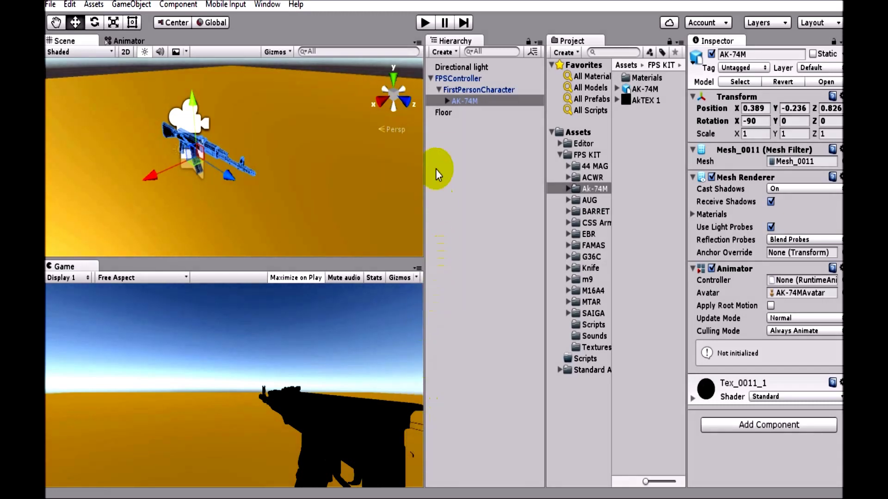
# - Set the FirstPersonCharacter camera's near clipping plane to 0.01
pyautogui.click(497, 91)
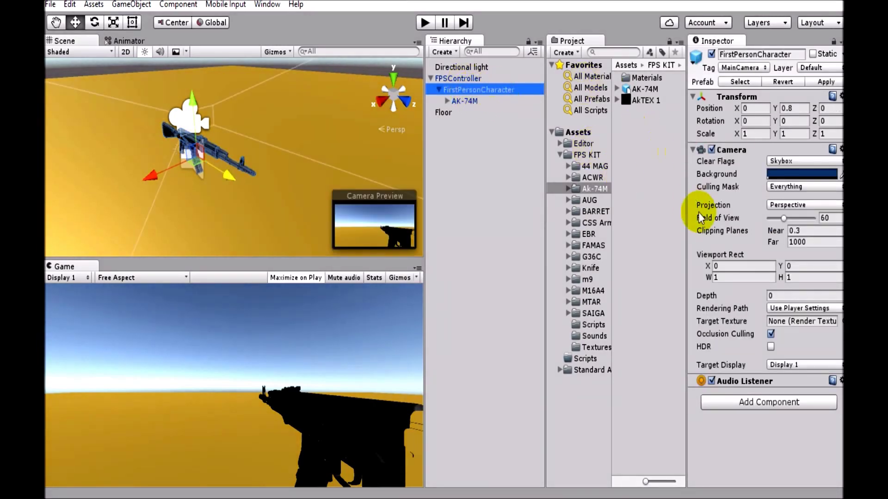
pyautogui.click(807, 230)
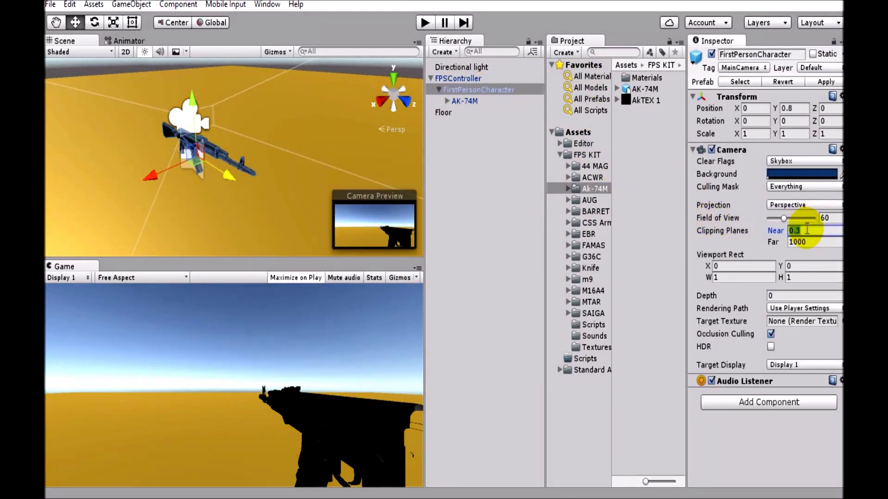
pyautogui.write('.')
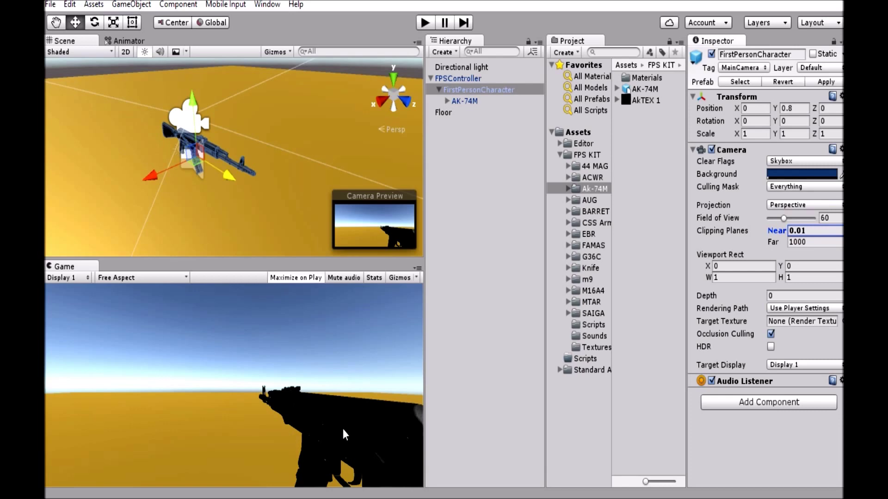
# - Create a C# script named GunShoot in the project's Scripts folder
pyautogui.click(465, 102)
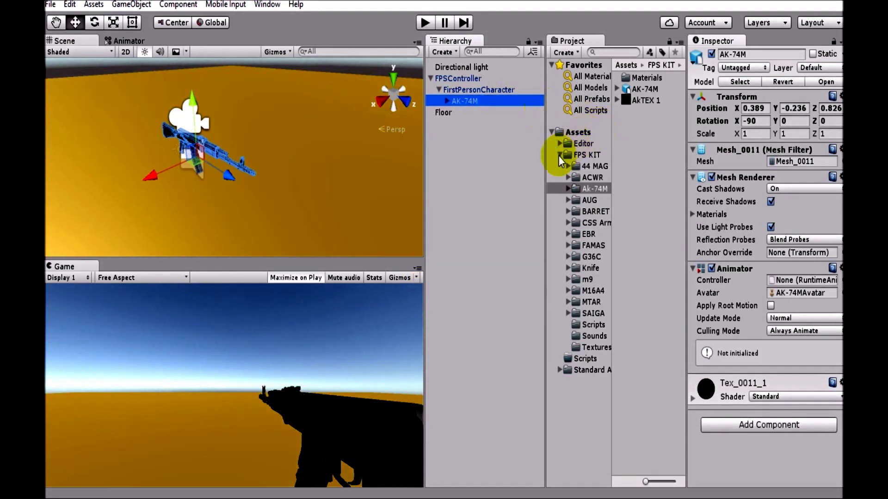
pyautogui.click(560, 155)
pyautogui.click(583, 166)
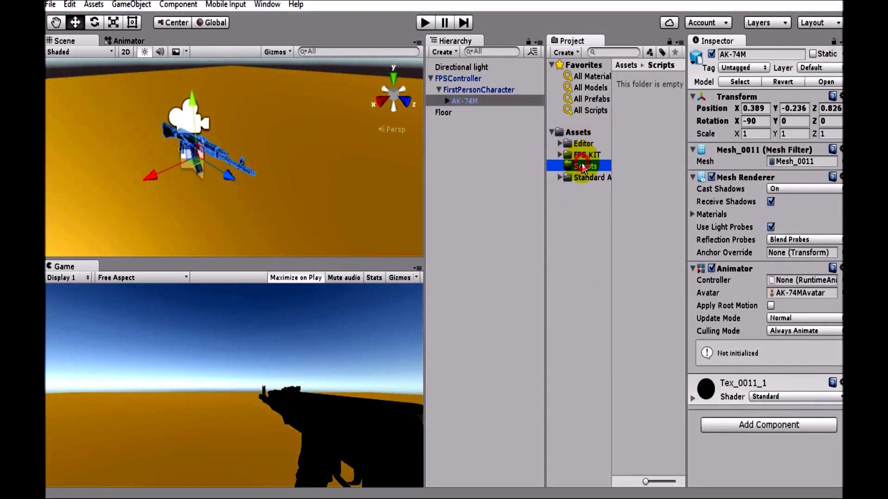
pyautogui.rightClick(631, 120)
pyautogui.moveTo(649, 129)
pyautogui.click(521, 147)
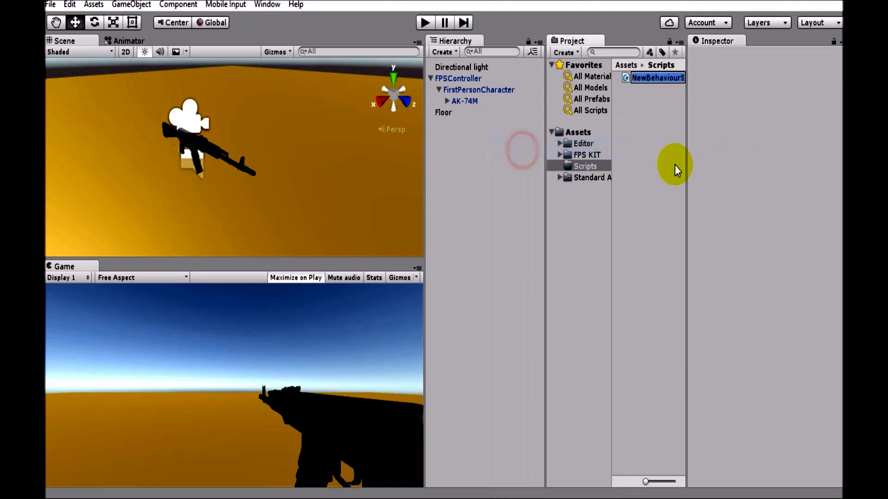
pyautogui.press('BackSpace')
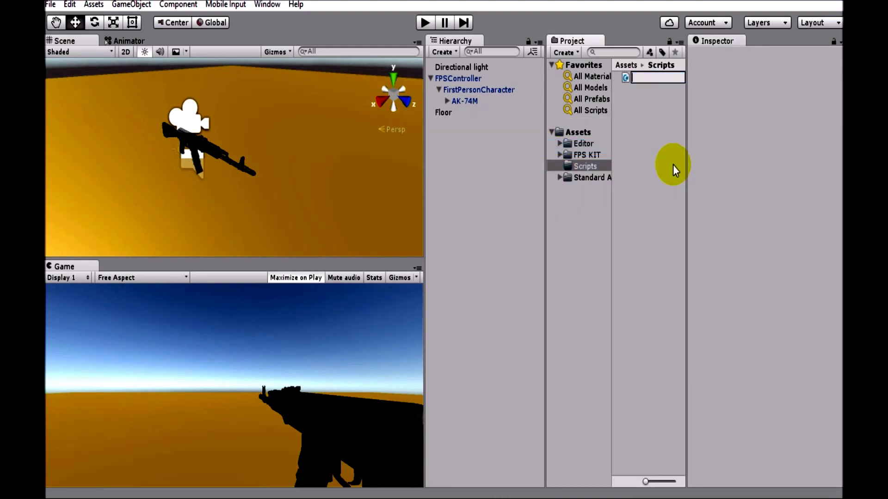
pyautogui.write('GunSh')
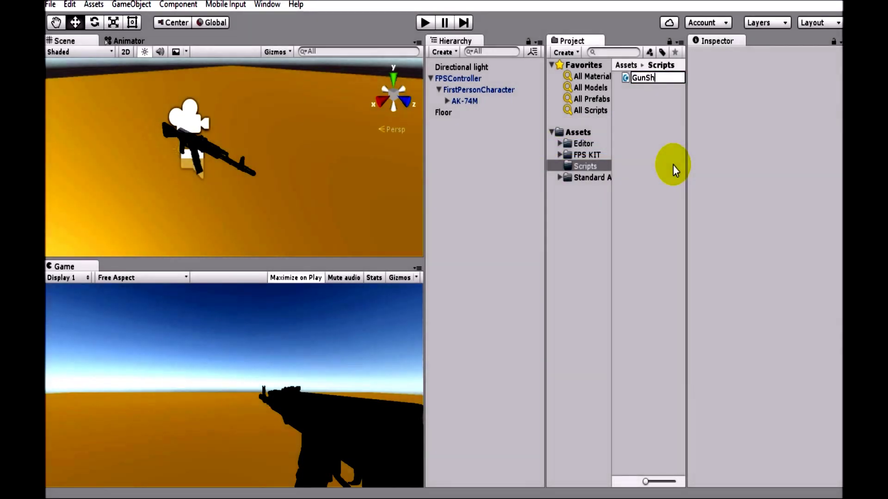
pyautogui.write('oot')
pyautogui.press('Return')
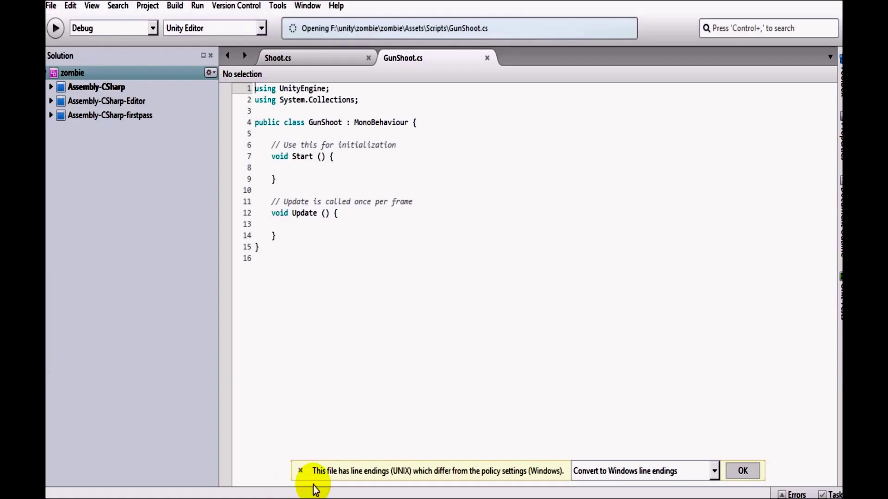
# - Close the Shoot.cs file in MonoDevelop, then switch to Notepad++ and select the whole prepared GunShoot code
pyautogui.middleClick(336, 60)
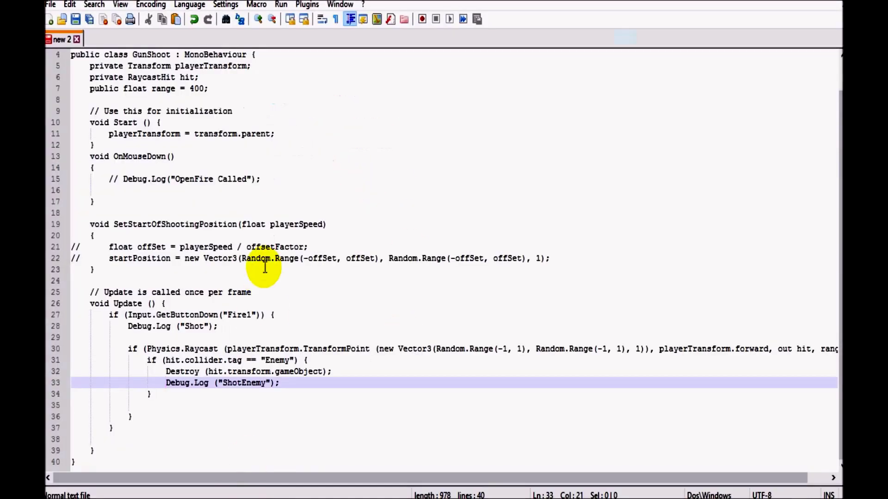
pyautogui.click(264, 268)
pyautogui.hotkey('ctrl', 'a')
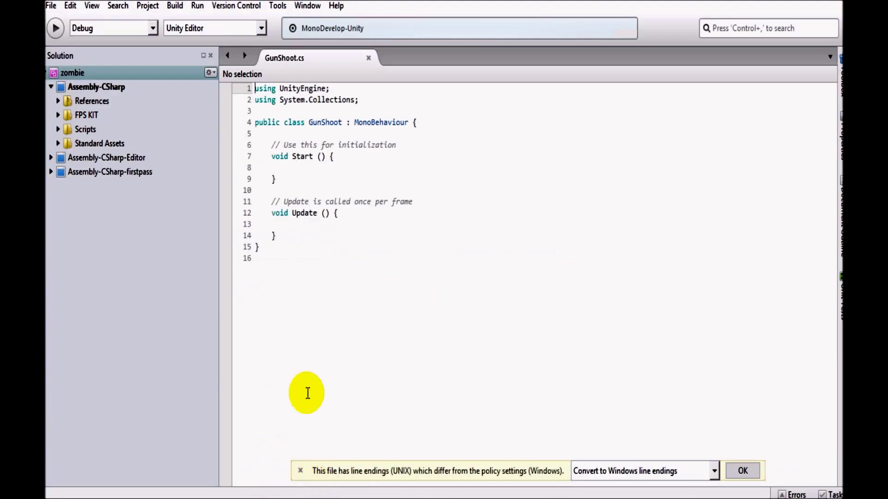
# - Delete all template code in GunShoot.cs and try to paste the prepared Notepad++ code in its place
pyautogui.click(313, 291)
pyautogui.hotkey('ctrl', 'a')
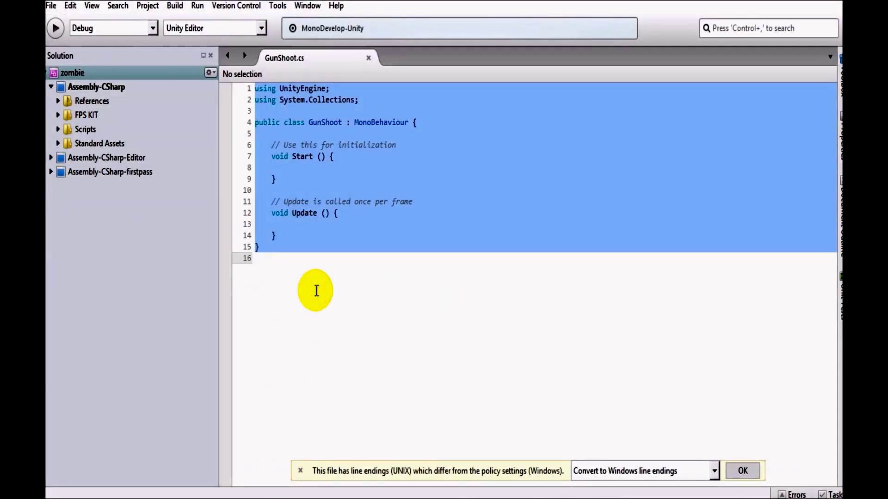
pyautogui.press('BackSpace')
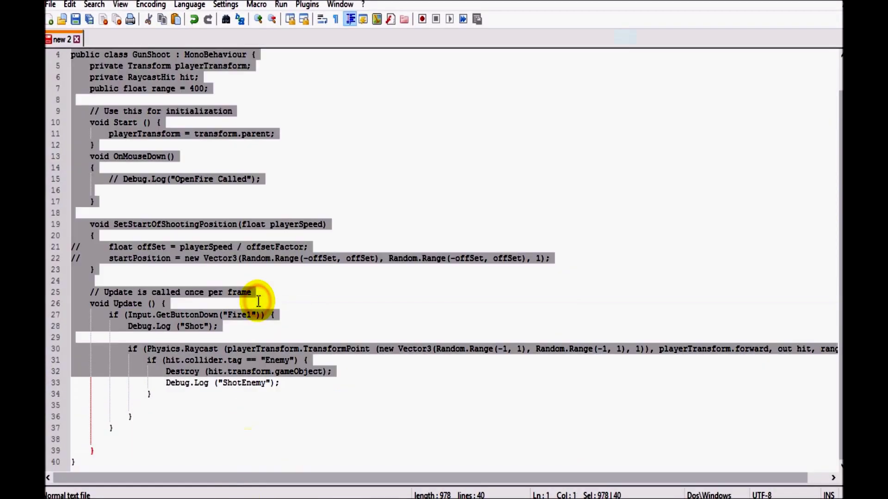
pyautogui.hotkey('alt', 'Tab')
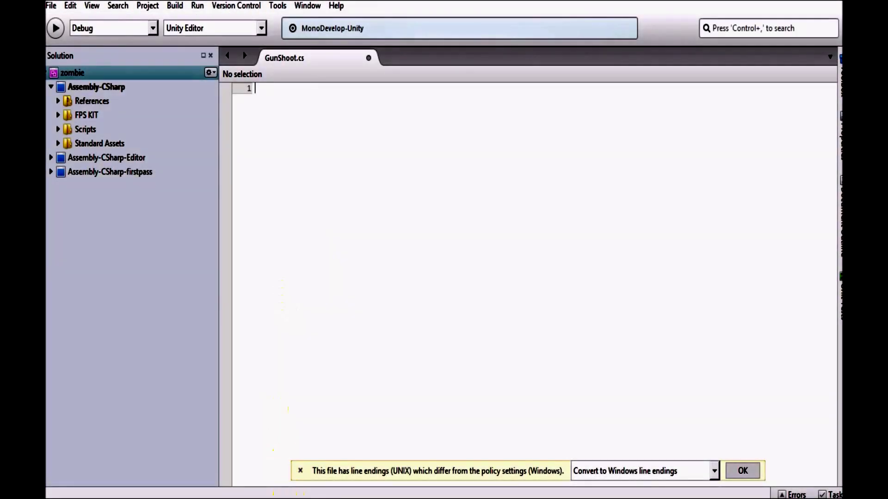
pyautogui.rightClick(297, 259)
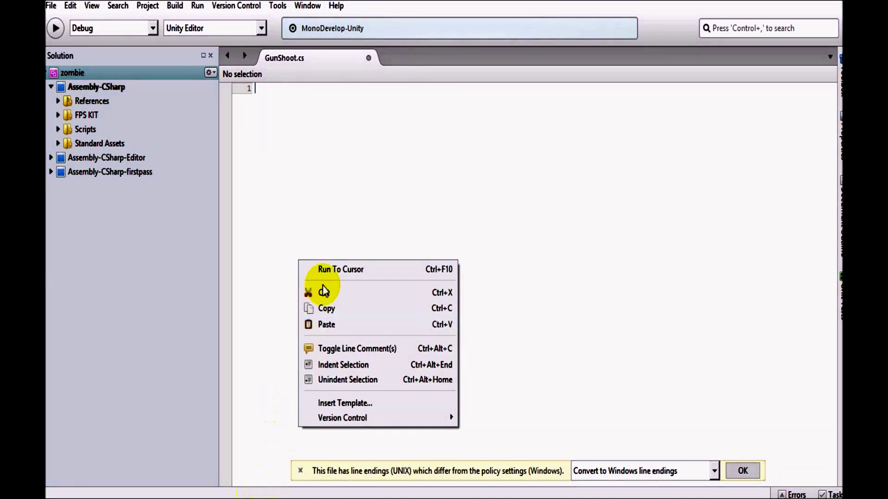
pyautogui.click(321, 321)
# - Copy the whole prepared script in Notepad++ again and try to paste it into the emptied GunShoot.cs in MonoDevelop
pyautogui.hotkey('alt', 'Tab')
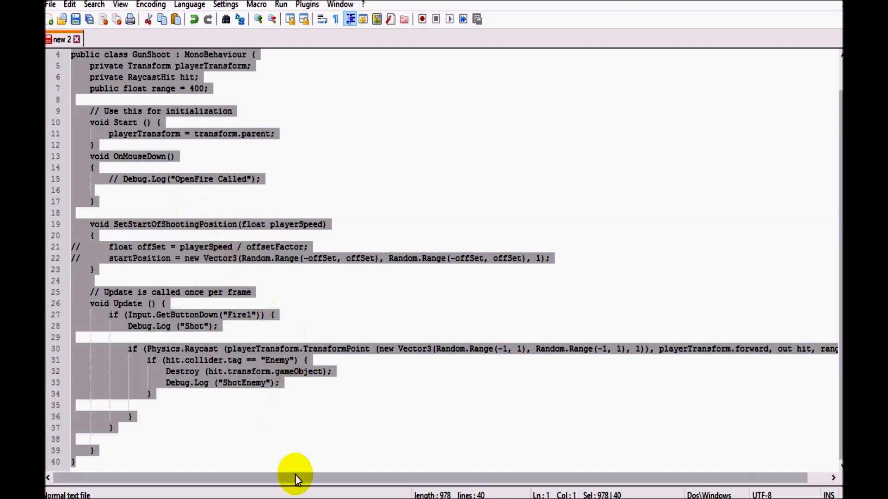
pyautogui.hotkey('alt', 'Tab')
pyautogui.click(388, 260)
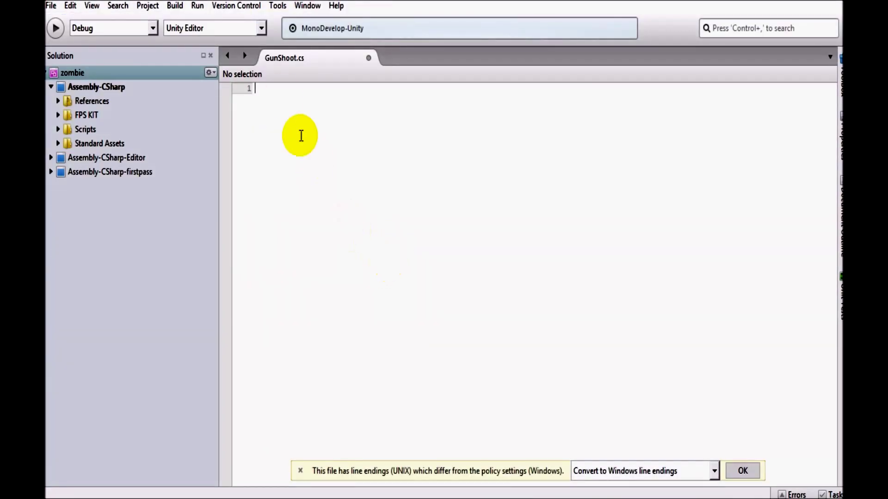
pyautogui.click(281, 92)
pyautogui.hotkey('alt', 'Tab')
pyautogui.click(223, 258)
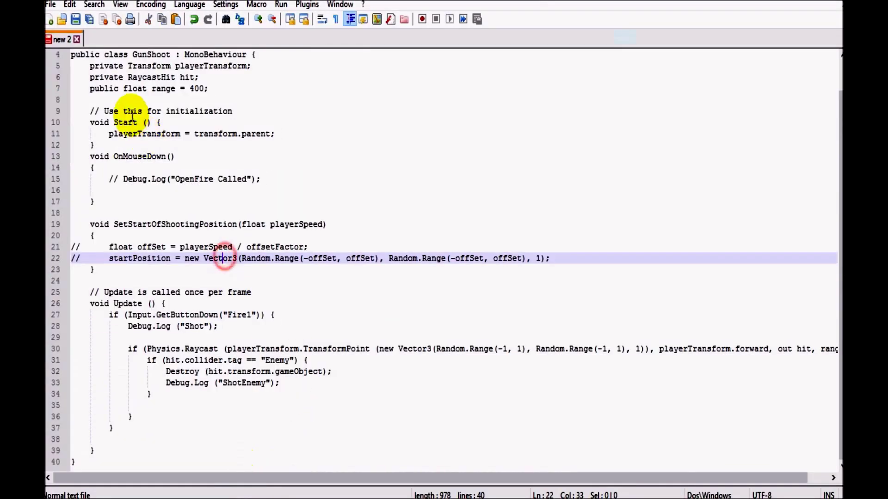
pyautogui.click(132, 111)
pyautogui.hotkey('ctrl', 'a')
pyautogui.rightClick(132, 105)
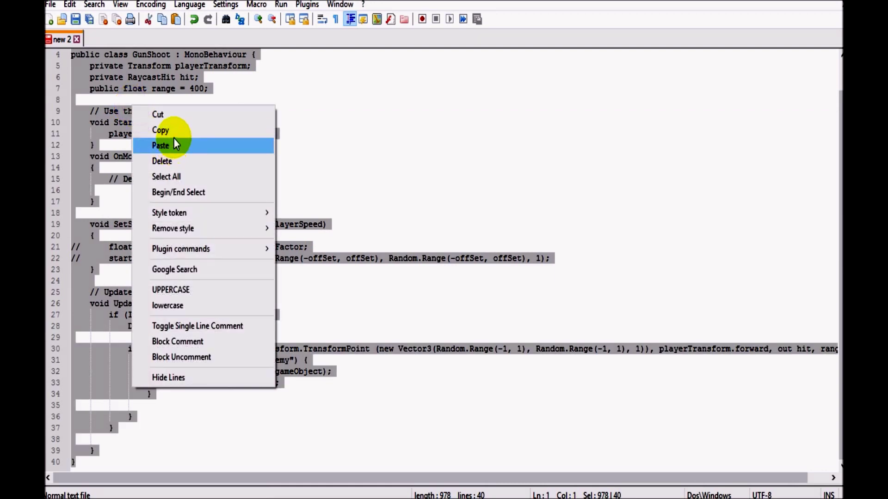
pyautogui.click(174, 130)
pyautogui.hotkey('alt', 'Tab')
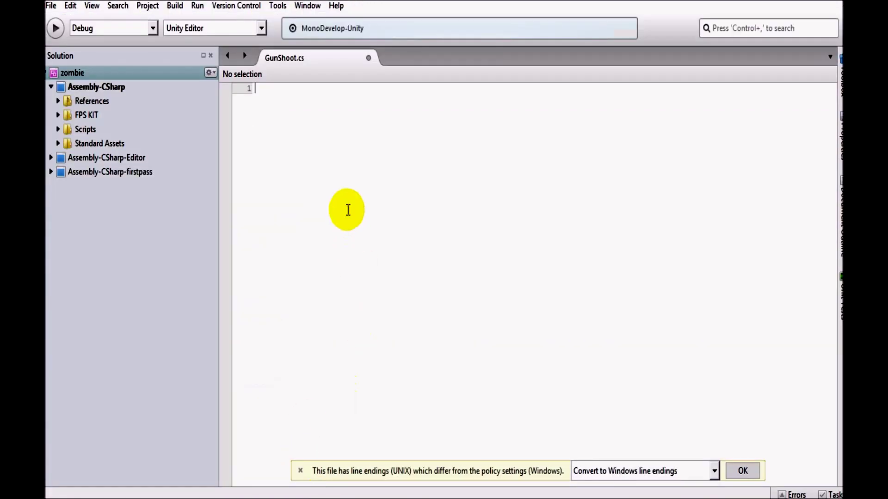
pyautogui.rightClick(306, 135)
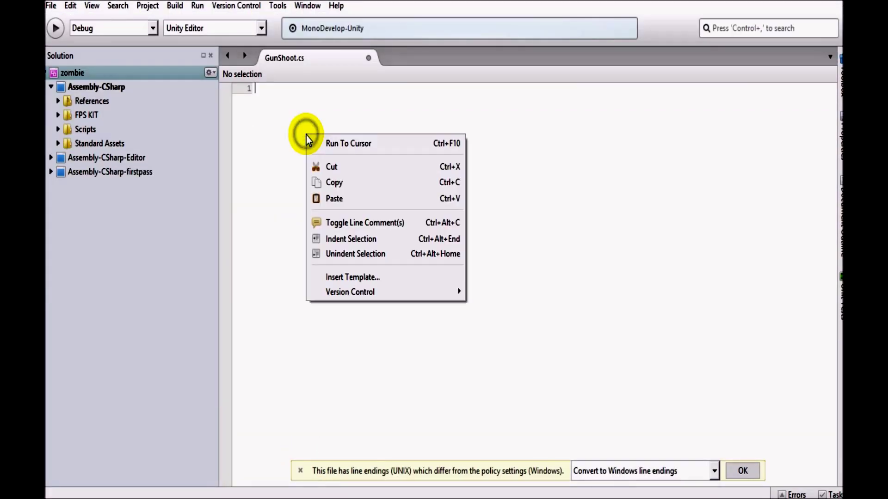
pyautogui.click(343, 196)
# - Close MonoDevelop, discarding the unsaved changes to GunShoot.cs, and return to Unity
pyautogui.click(368, 58)
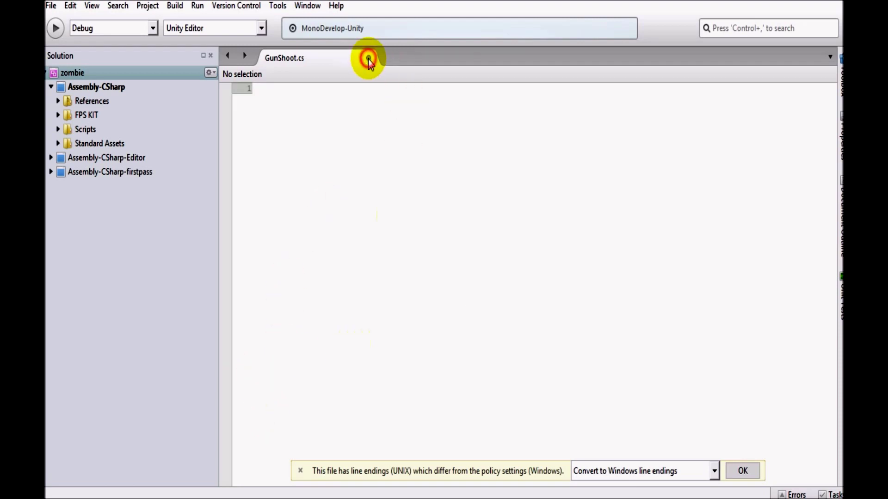
pyautogui.click(451, 302)
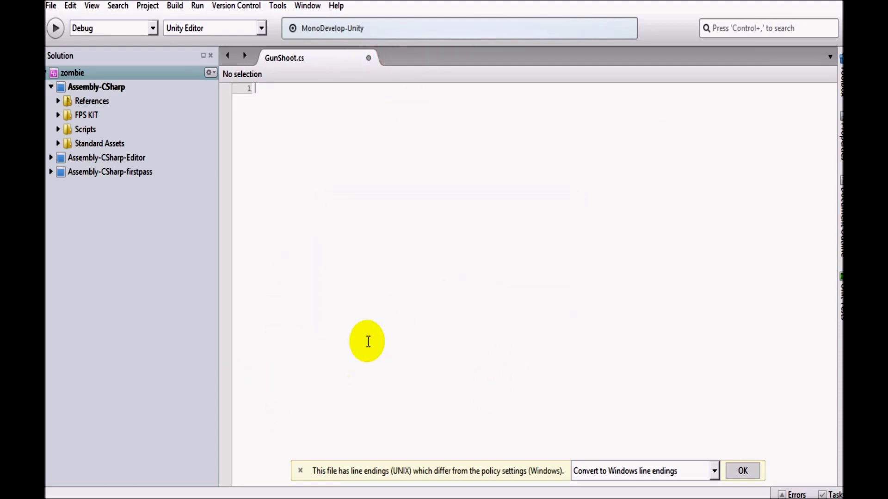
pyautogui.hotkey('alt', 'F4')
pyautogui.click(454, 327)
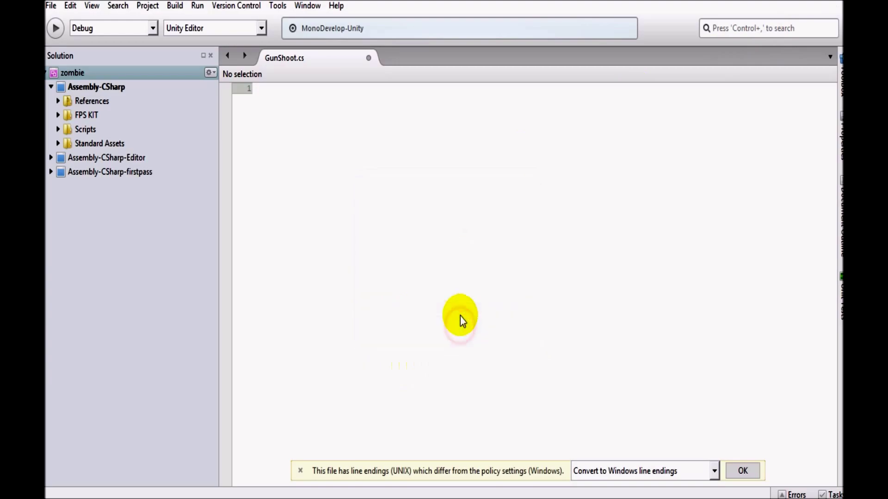
pyautogui.hotkey('alt', 'Tab')
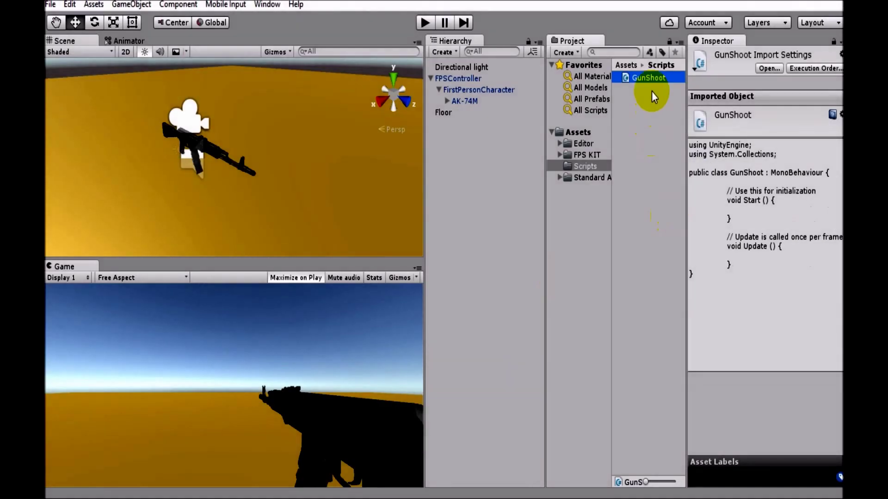
# - Switch to Notepad++, copy the whole prepared GunShoot script, and paste it into a new blank document
pyautogui.click(351, 406)
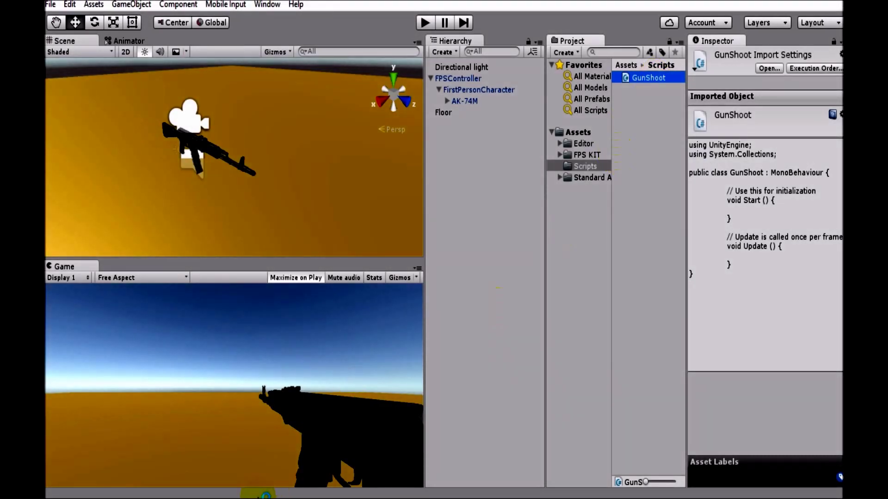
pyautogui.moveTo(247, 497)
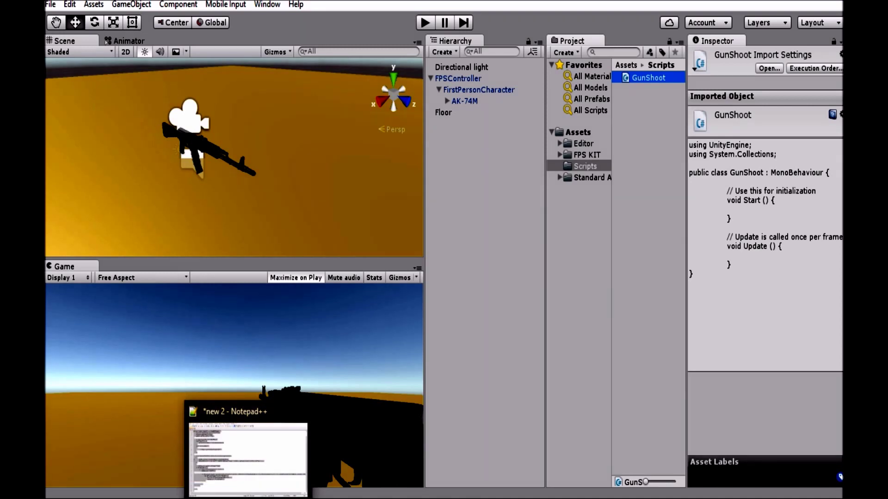
pyautogui.click(248, 460)
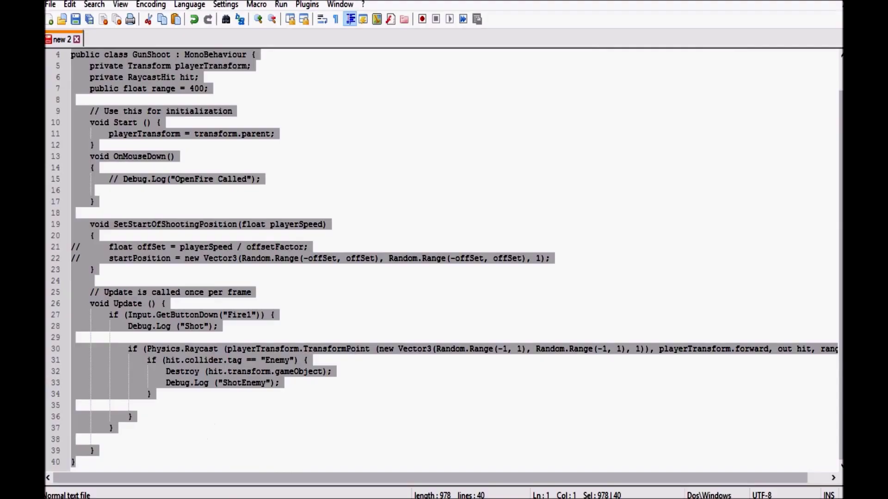
pyautogui.click(241, 178)
pyautogui.hotkey('ctrl', 'a')
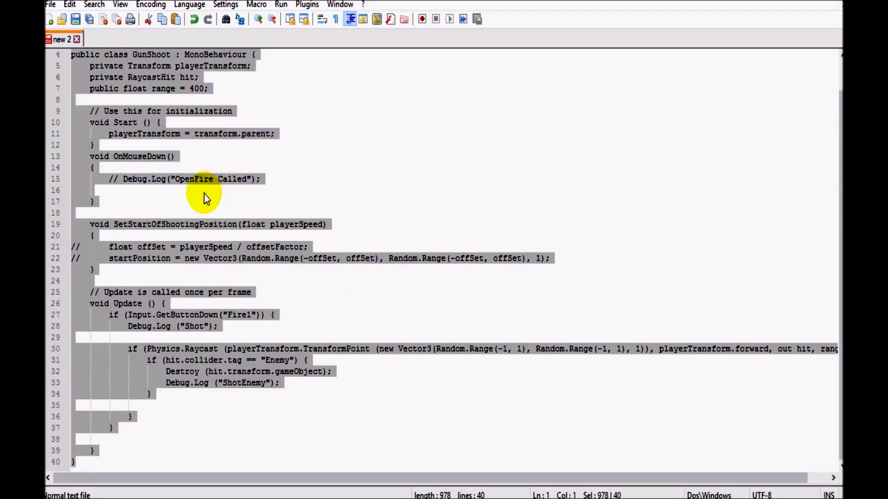
pyautogui.click(50, 19)
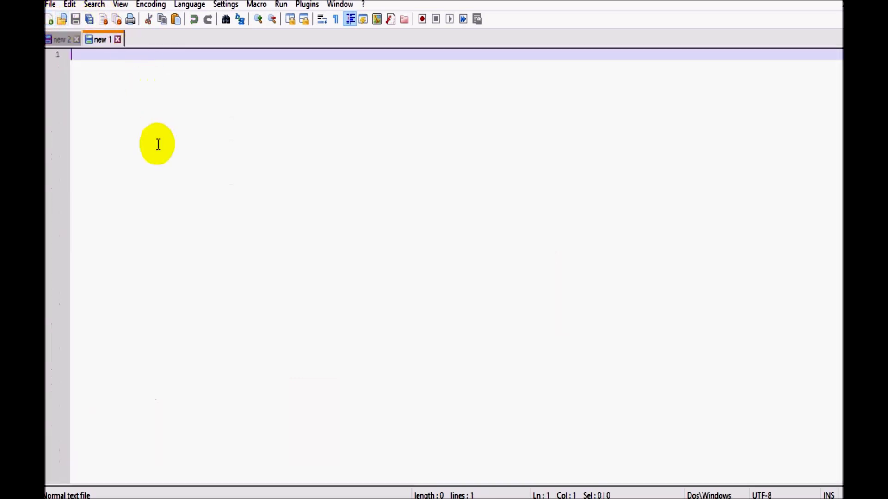
pyautogui.hotkey('ctrl', 'v')
# - Replace all template code in GunShoot.cs in MonoDevelop with the copied script and save the file
pyautogui.hotkey('ctrl', 'a')
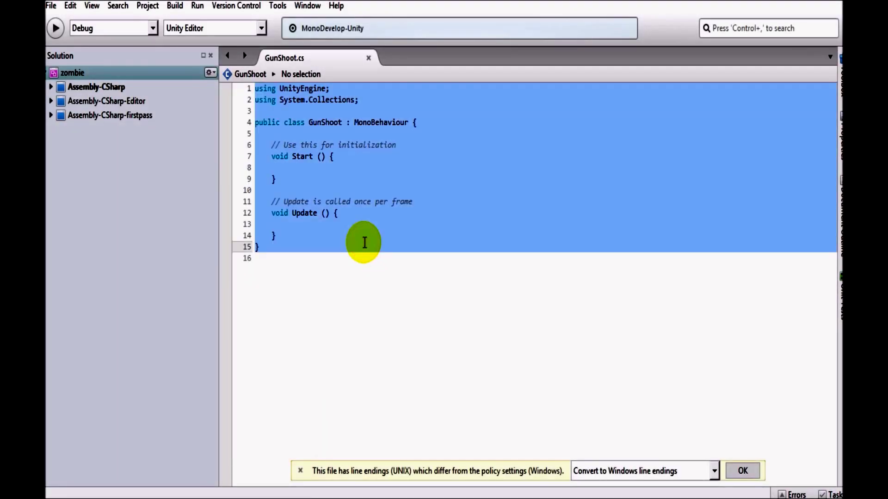
pyautogui.hotkey('ctrl', 'v')
pyautogui.scroll(2, 364, 243)
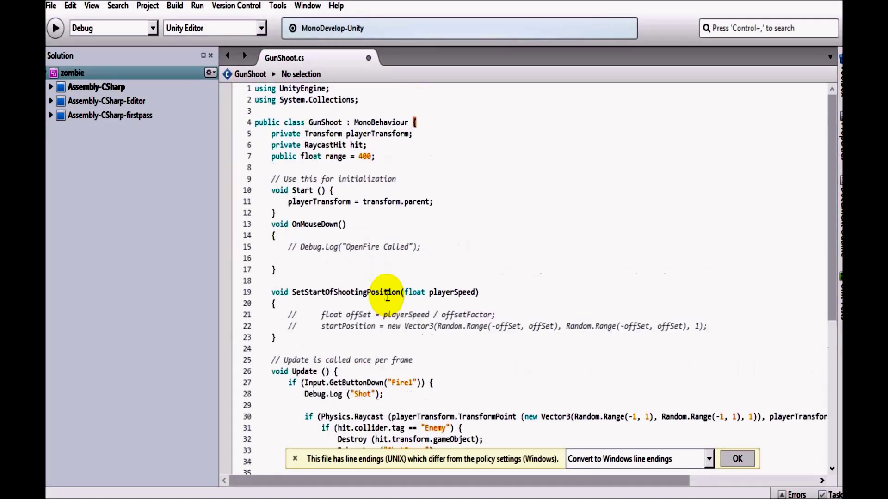
pyautogui.hotkey('ctrl', 's')
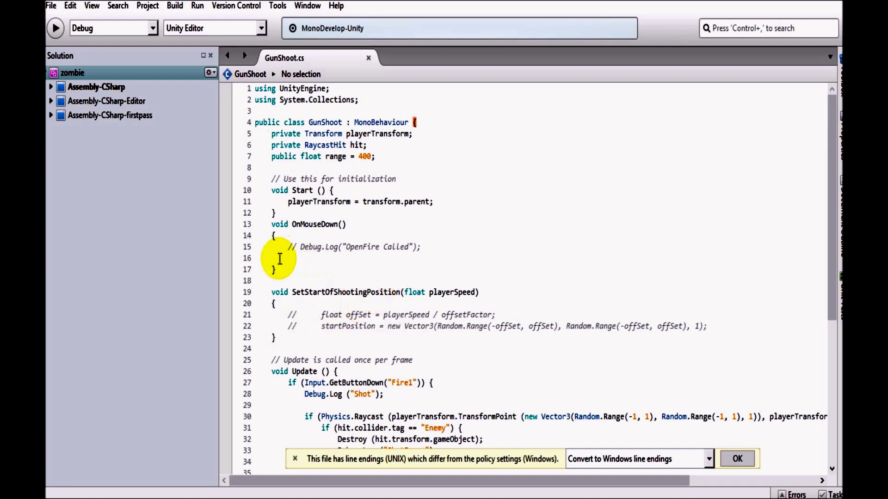
# - Delete the entire SetStartOfShootingPosition method, including its declaration and commented-out body, from GunShoot.cs
pyautogui.moveTo(261, 303); pyautogui.dragTo(317, 342)
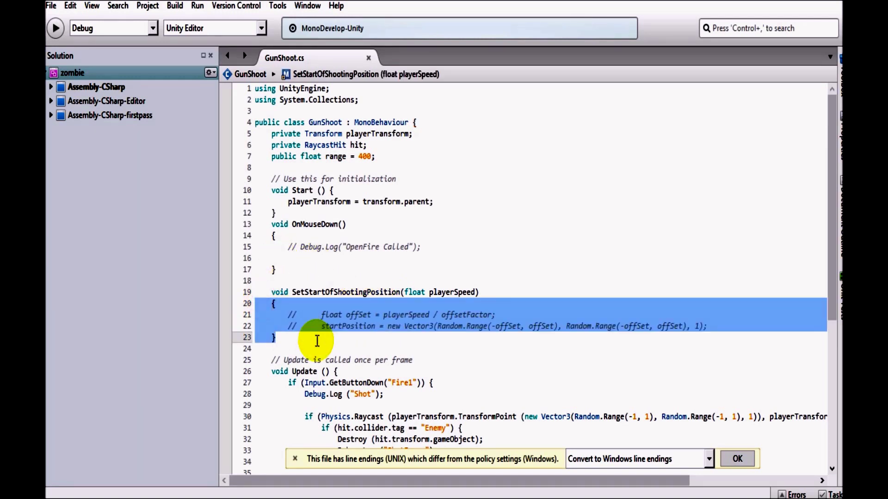
pyautogui.press('Delete')
pyautogui.hotkey('shift', 'Left')
pyautogui.hotkey('ctrl', 'shift', 'Left')
pyautogui.hotkey('ctrl', 'shift', 'Left')
pyautogui.hotkey('ctrl', 'shift', 'Left')
pyautogui.hotkey('shift', 'Home')
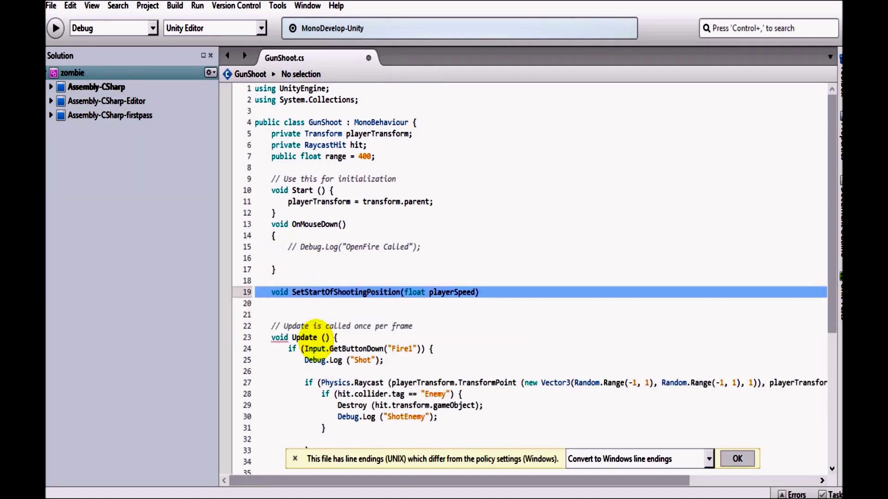
pyautogui.press('Delete')
# - Delete the OnMouseDown method and the surplus blank lines between the Start and Update methods
pyautogui.scroll(-2, 316, 337)
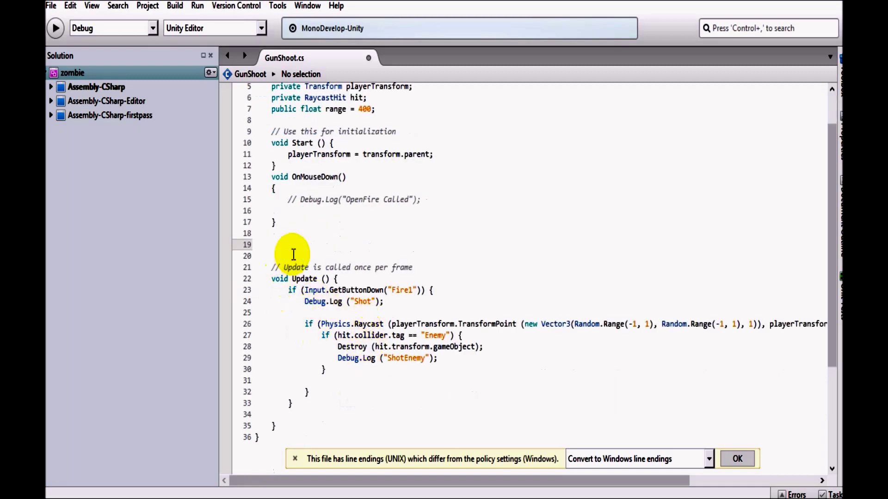
pyautogui.moveTo(293, 232); pyautogui.dragTo(270, 177)
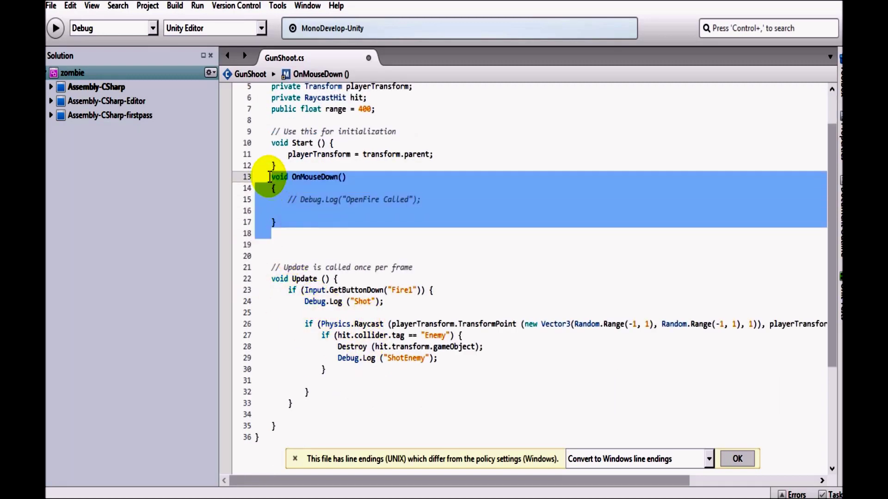
pyautogui.press('Delete')
pyautogui.press('Delete')
pyautogui.press('Delete')
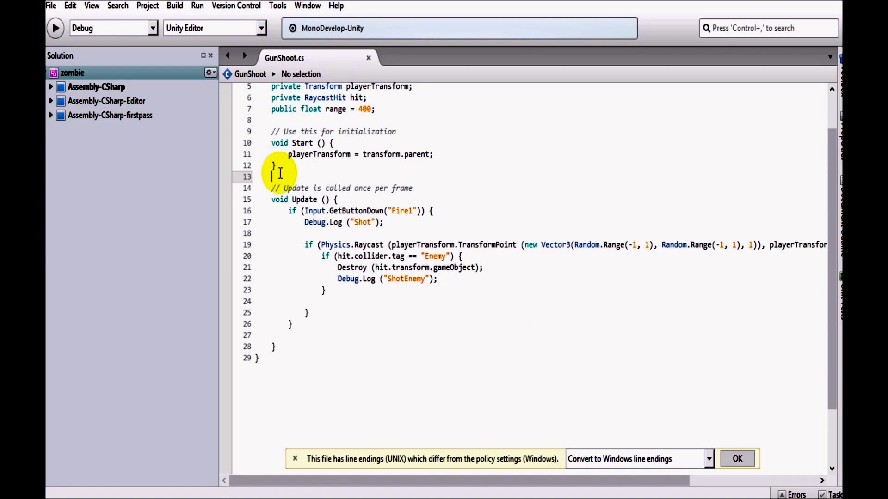
# - Examine the playerTransform declaration and its Start assignment in GunShoot.cs, then switch to Unity to inspect AK-74M and its parent FirstPersonCharacter
pyautogui.scroll(2, 336, 224)
pyautogui.click(317, 134)
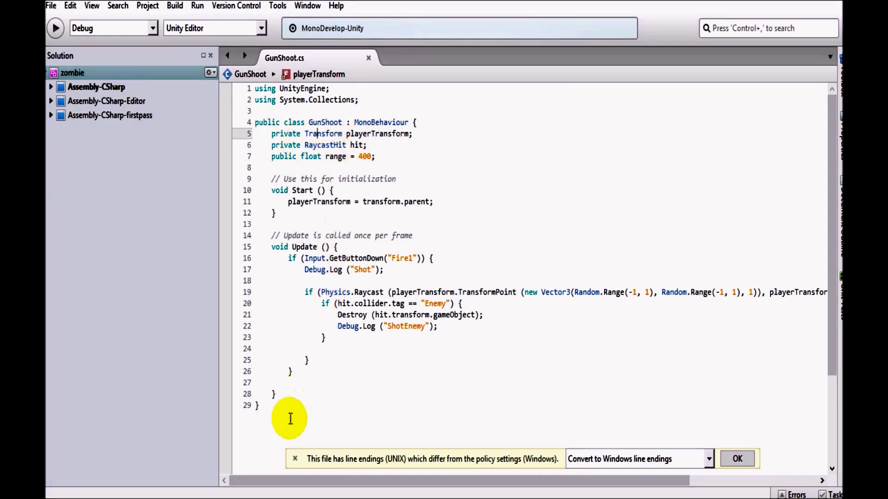
pyautogui.hotkey('alt', 'Tab')
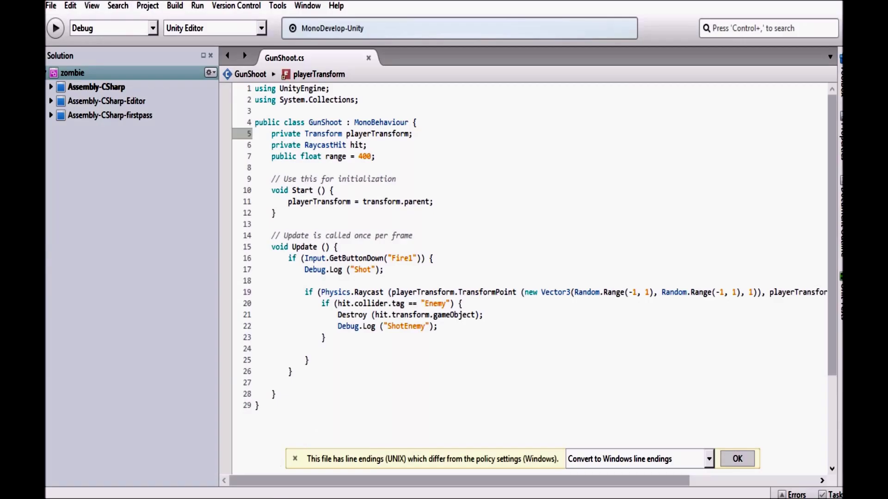
pyautogui.click(301, 203)
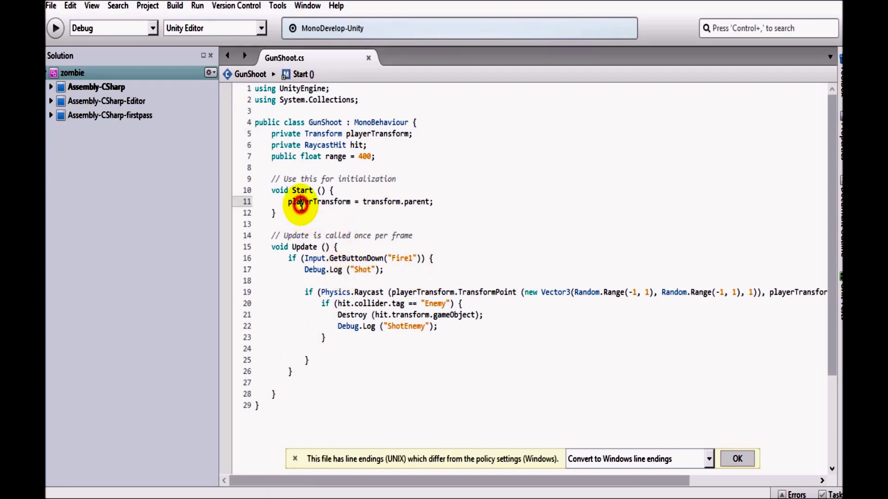
pyautogui.doubleClick(314, 202)
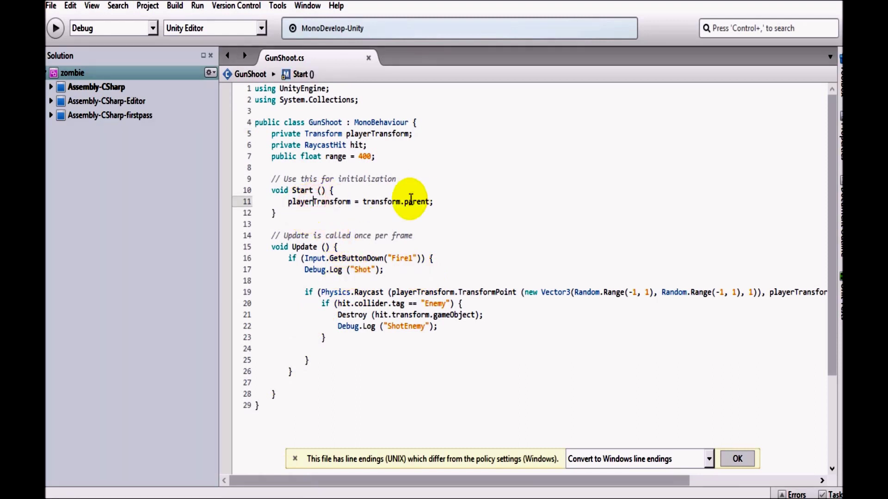
pyautogui.click(232, 496)
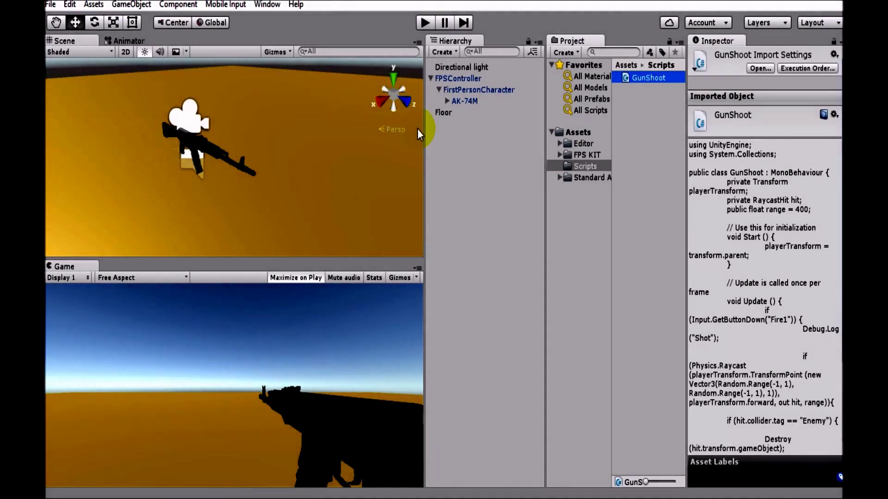
pyautogui.click(462, 101)
pyautogui.click(479, 92)
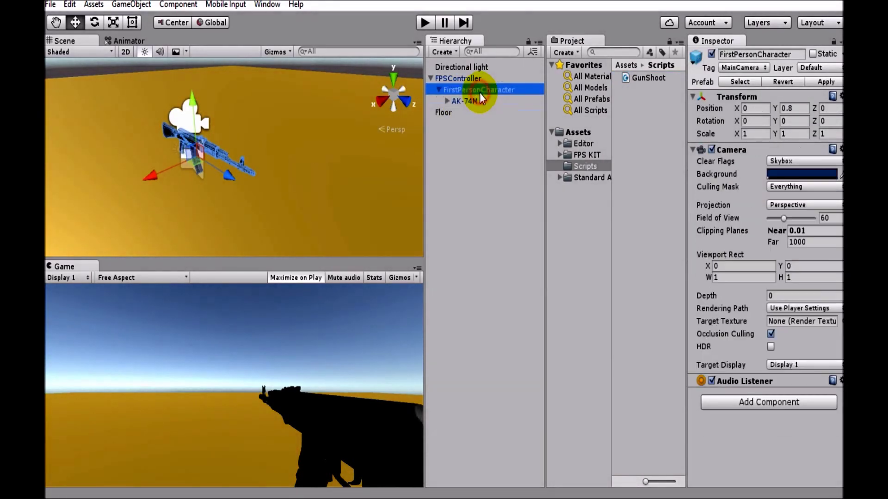
# - Switch back to GunShoot.cs in MonoDevelop and examine the Input.GetButtonDown condition and its "Fire1" argument in Update
pyautogui.click(411, 494)
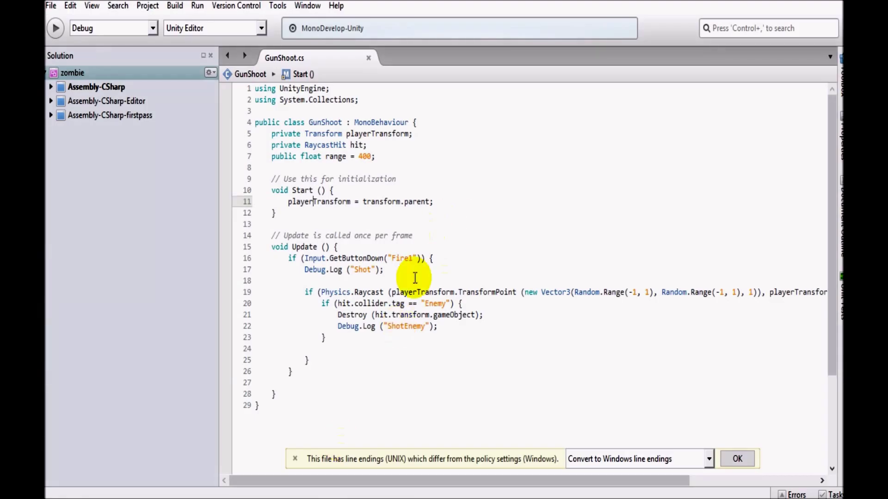
pyautogui.click(415, 302)
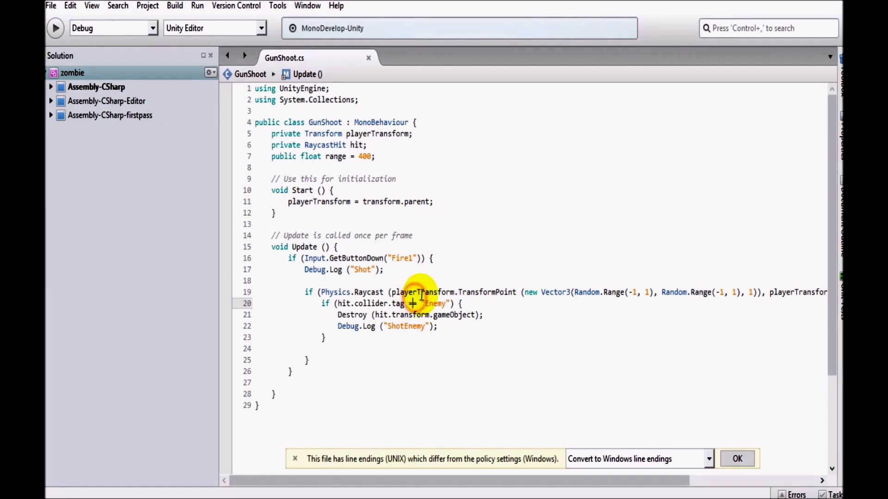
pyautogui.click(340, 260)
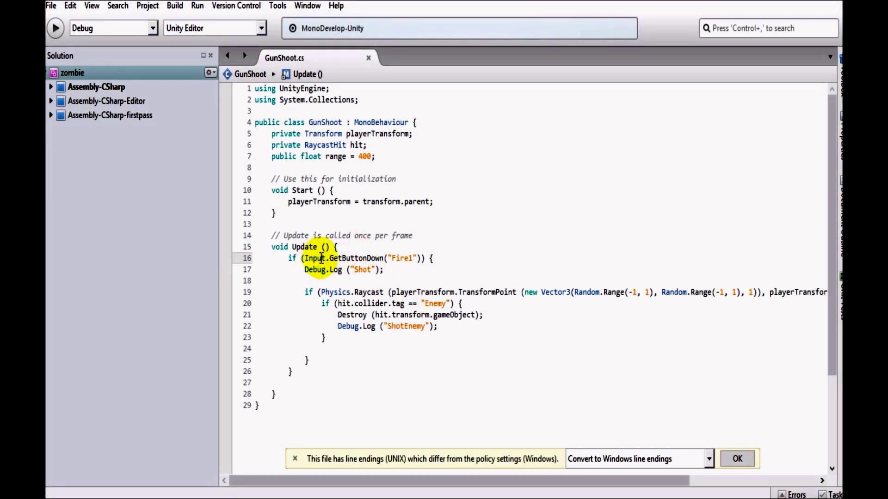
pyautogui.doubleClick(402, 258)
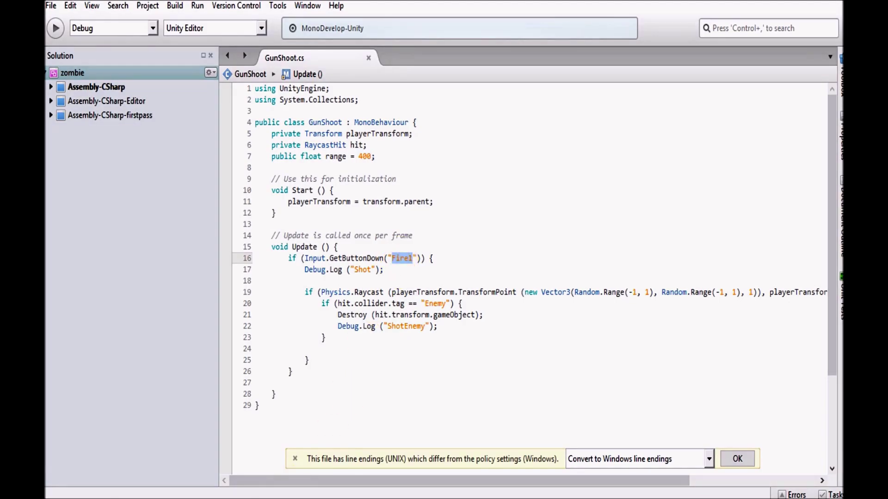
# - Switch to Unity, open the project's Input settings, and inspect the first Fire1 axis's positive and alternate positive button assignments
pyautogui.hotkey('alt', 'Tab')
pyautogui.click(79, 6)
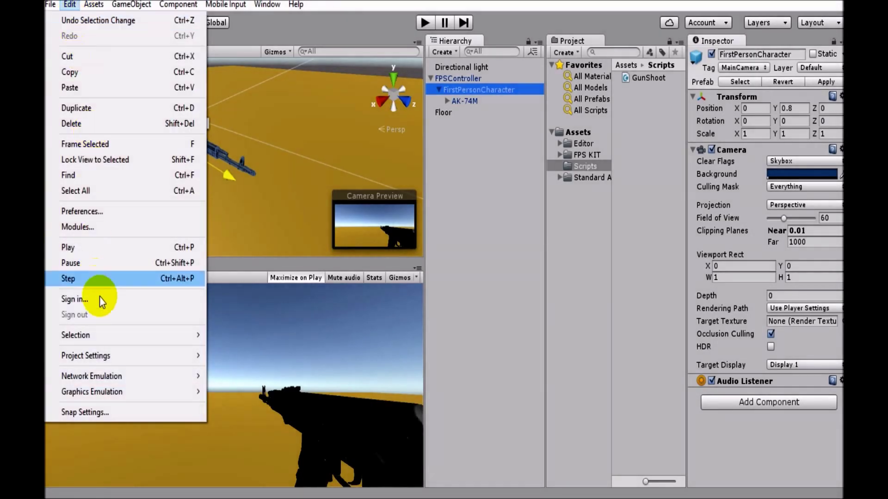
pyautogui.moveTo(125, 357)
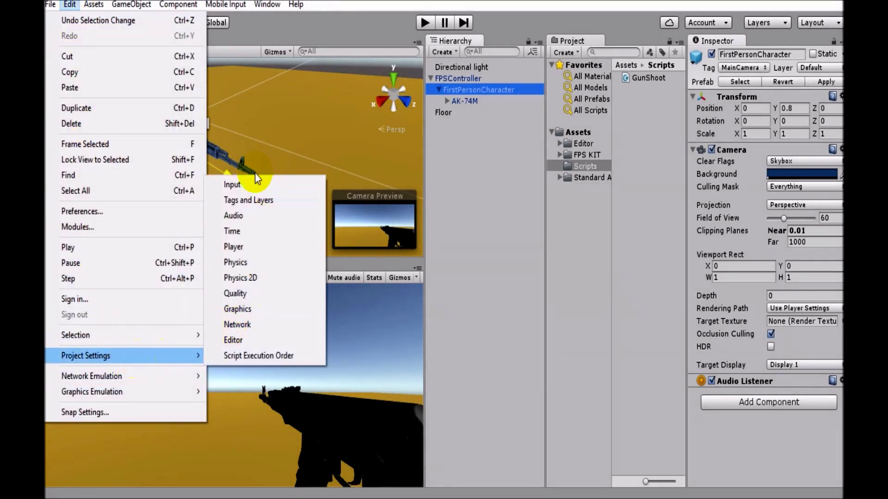
pyautogui.click(231, 184)
pyautogui.click(693, 88)
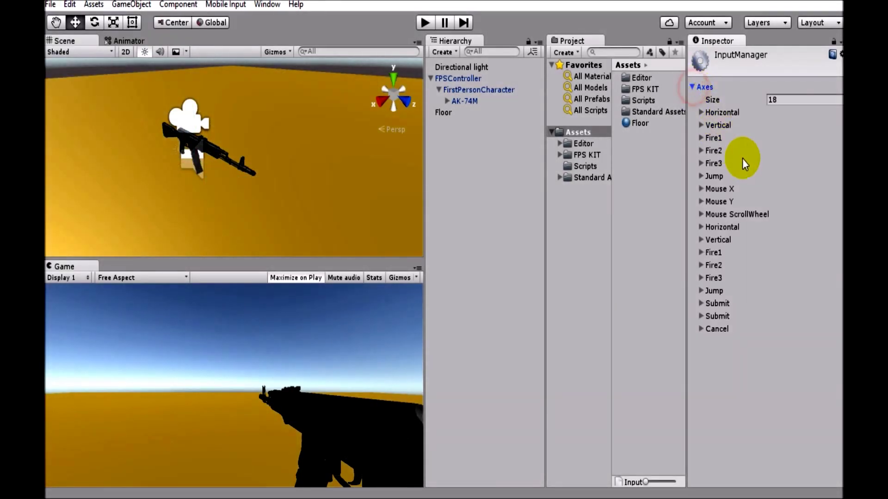
pyautogui.click(701, 138)
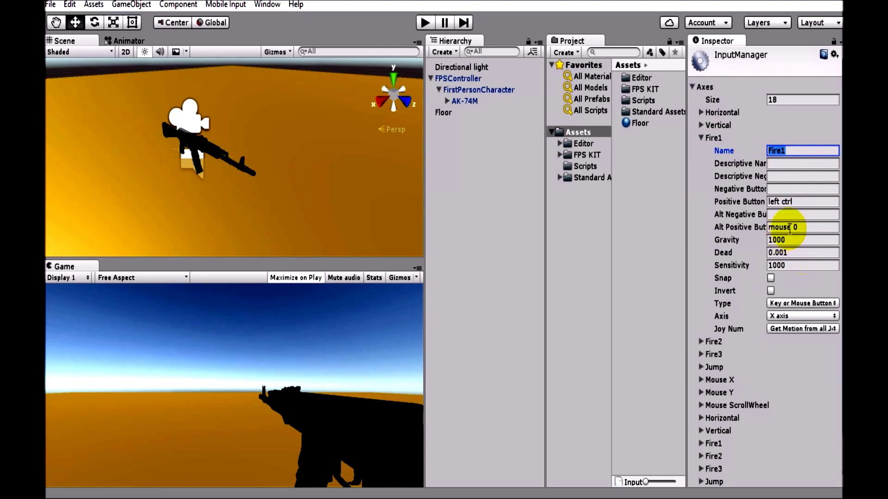
pyautogui.click(804, 227)
pyautogui.click(805, 202)
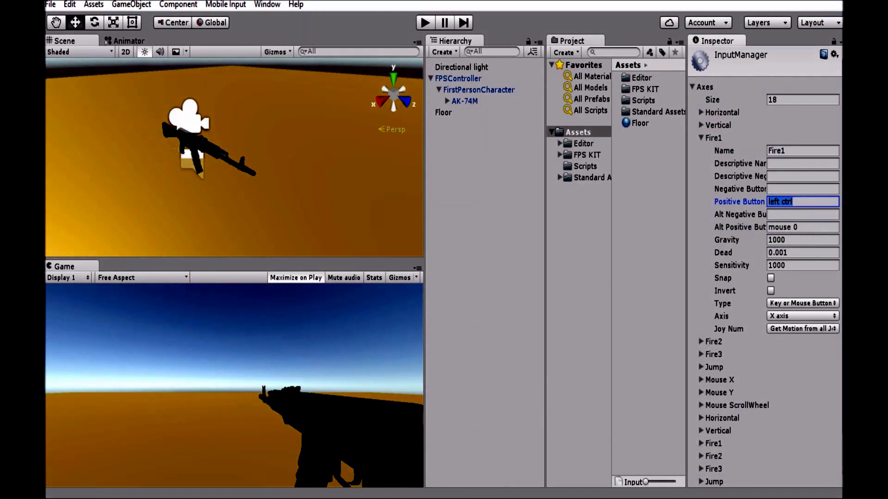
# - Return to GunShoot.cs in MonoDevelop and examine the Debug.Log "Shot" line and the TransformPoint origin argument of Physics.Raycast
pyautogui.click(313, 451)
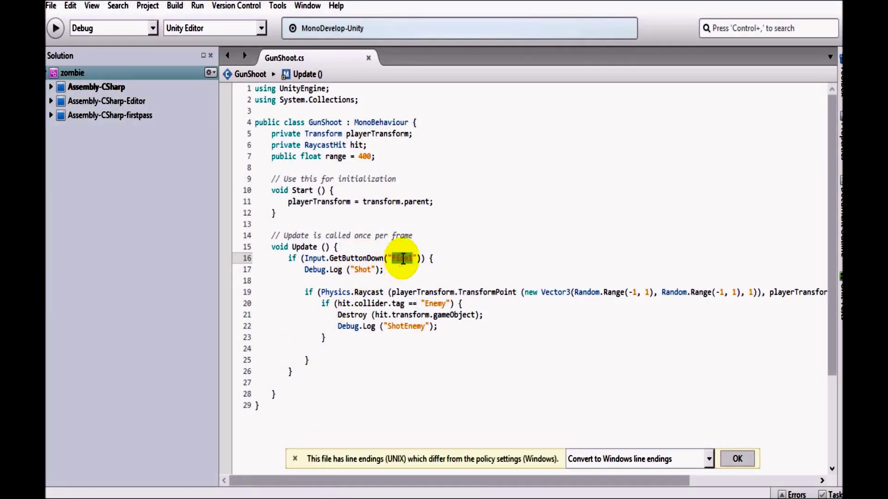
pyautogui.click(307, 271)
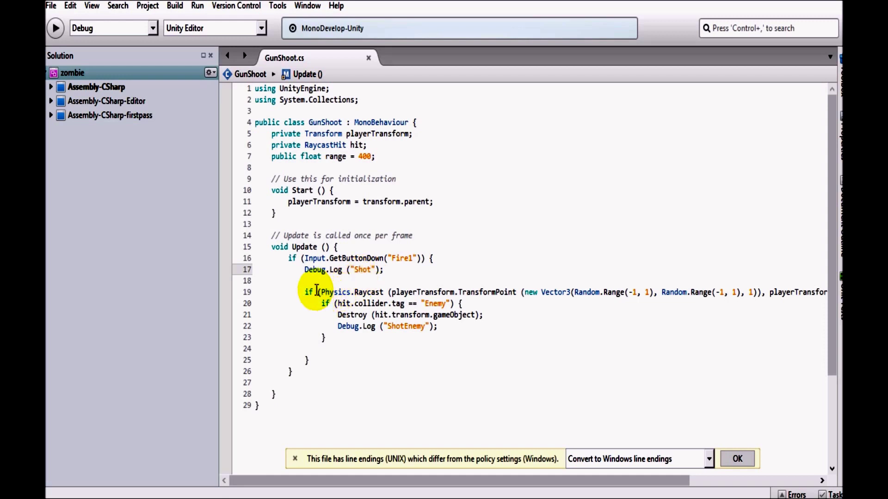
pyautogui.moveTo(411, 479); pyautogui.dragTo(440, 481)
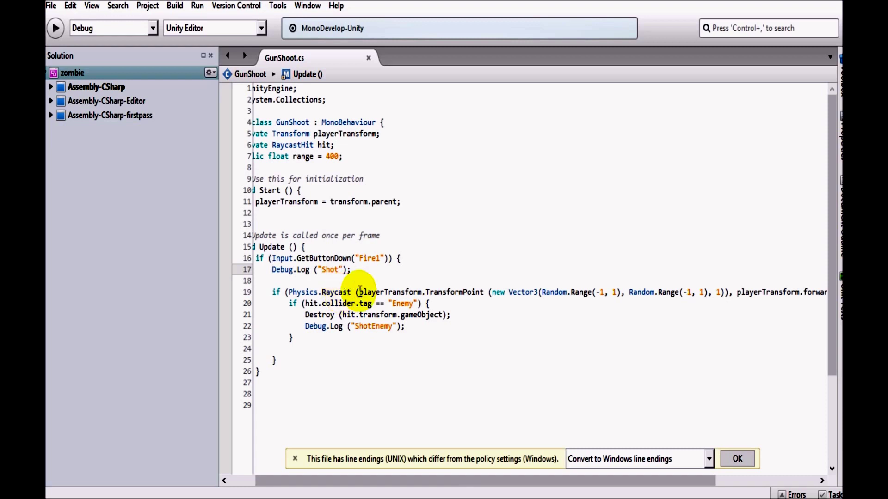
pyautogui.moveTo(359, 292); pyautogui.dragTo(730, 293)
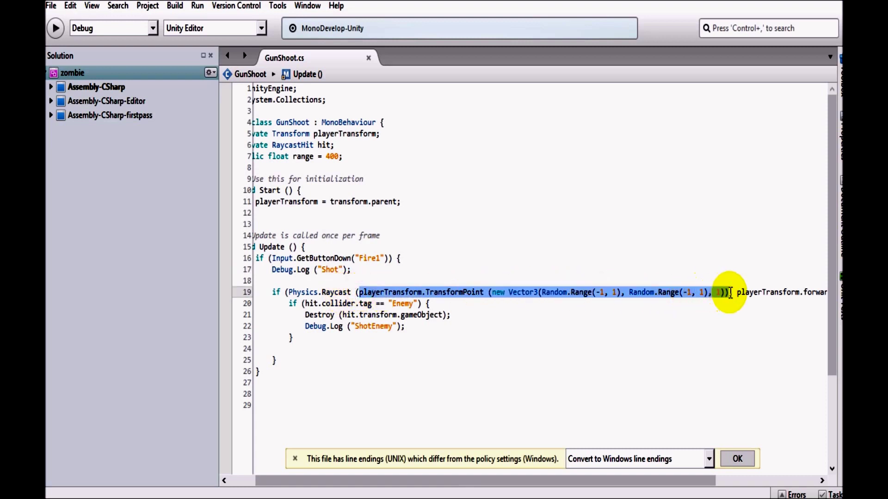
pyautogui.click(529, 291)
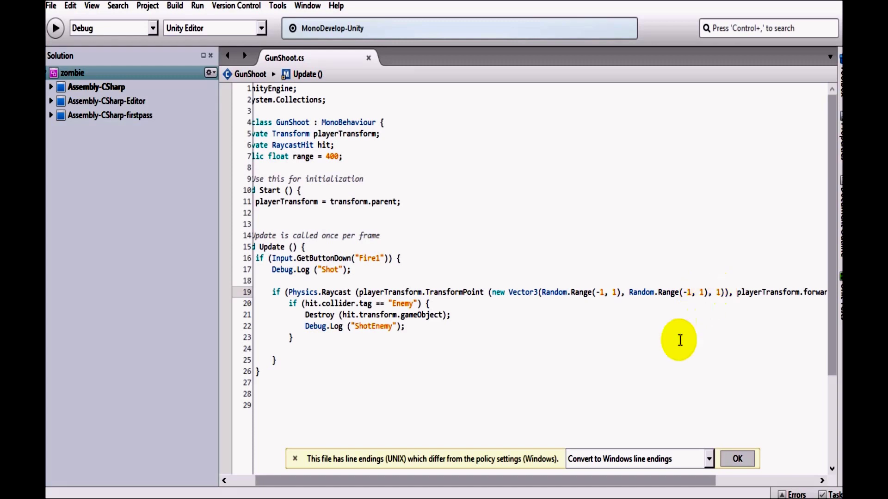
# - Examine the playerTransform.forward direction argument of the Physics.Raycast call and read the description of forward
pyautogui.moveTo(601, 482); pyautogui.dragTo(700, 459)
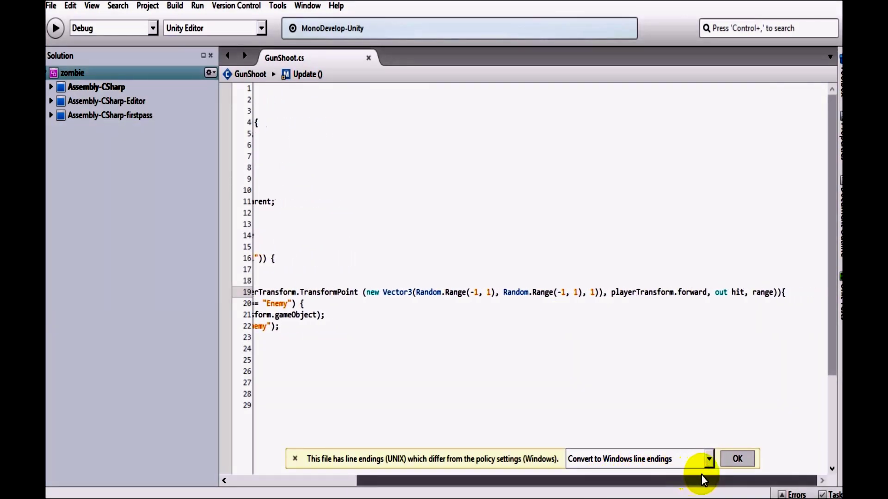
pyautogui.click(638, 291)
pyautogui.click(683, 292)
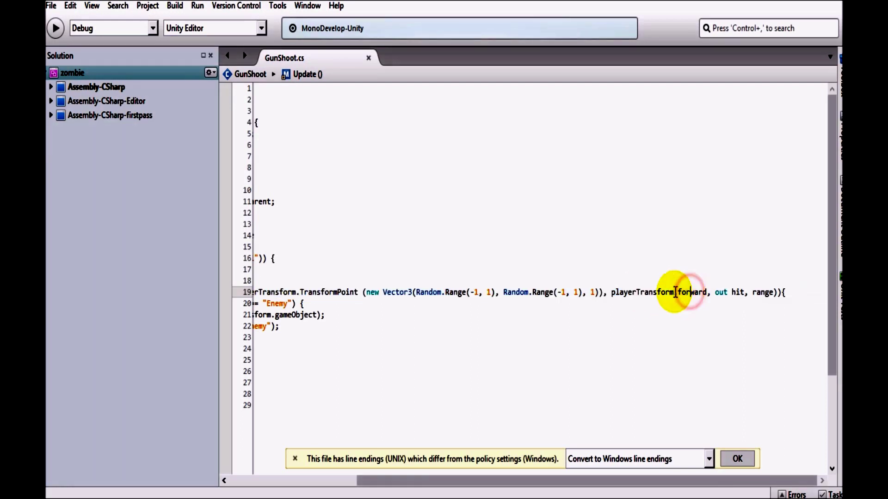
pyautogui.moveTo(609, 292); pyautogui.dragTo(703, 296)
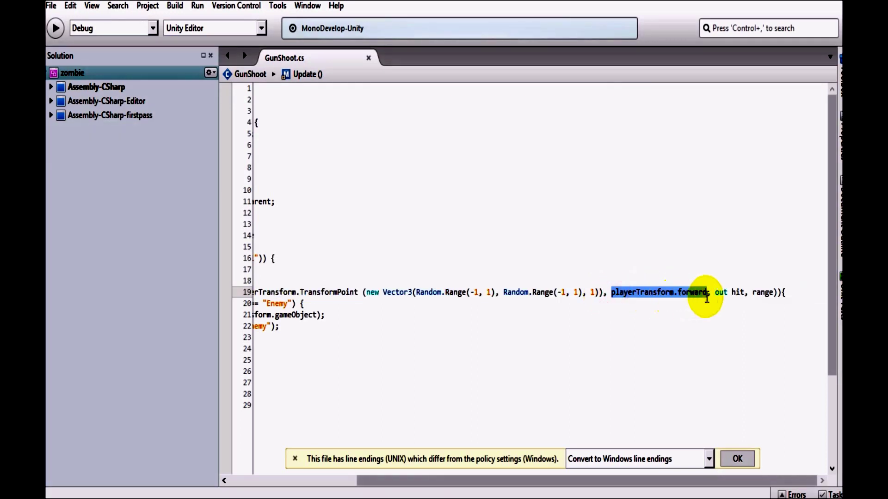
pyautogui.click(706, 296)
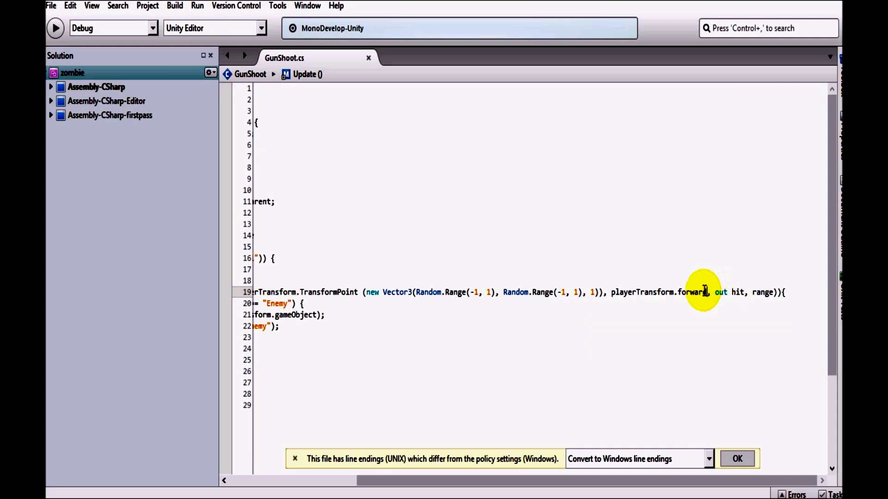
pyautogui.moveTo(704, 290)
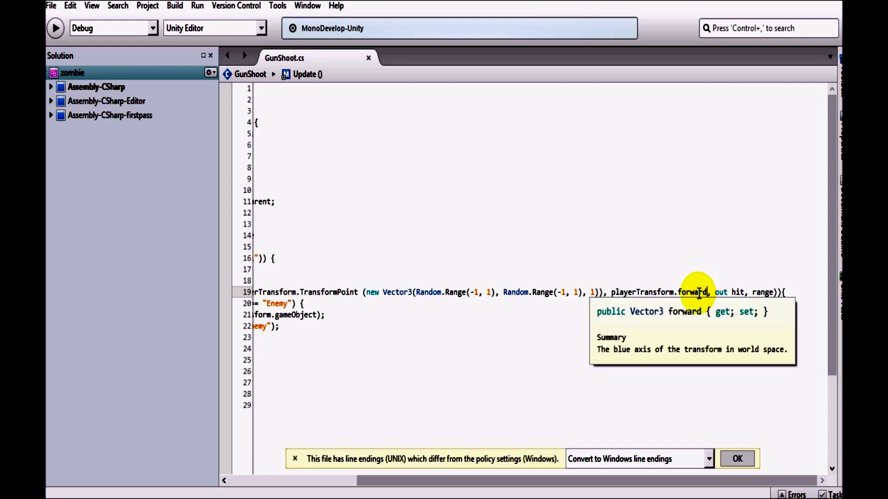
# - Examine the raycast's out hit and range arguments, and check the range variable's declaration at the start of the class
pyautogui.click(717, 295)
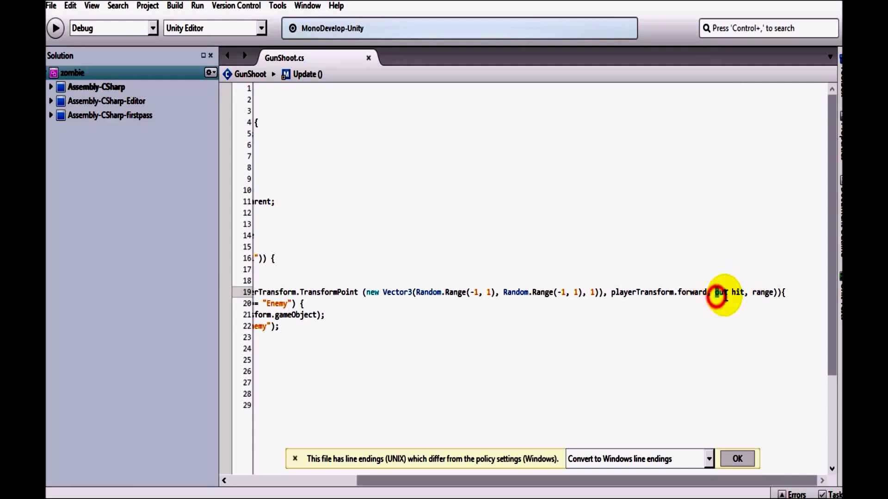
pyautogui.moveTo(717, 295); pyautogui.dragTo(741, 293)
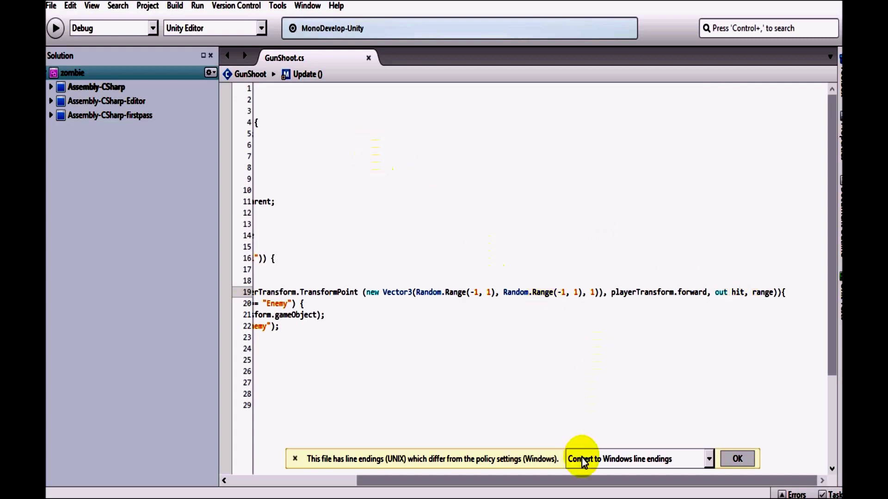
pyautogui.doubleClick(762, 294)
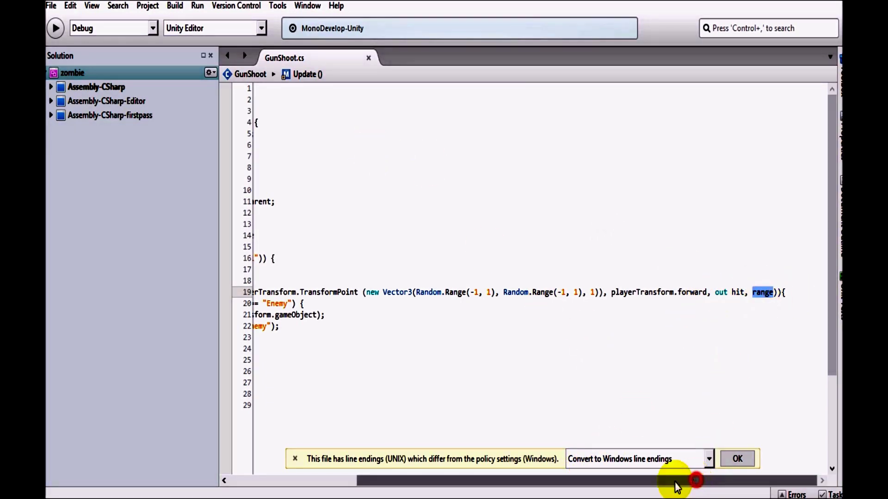
pyautogui.moveTo(674, 479); pyautogui.dragTo(465, 303)
pyautogui.click(368, 157)
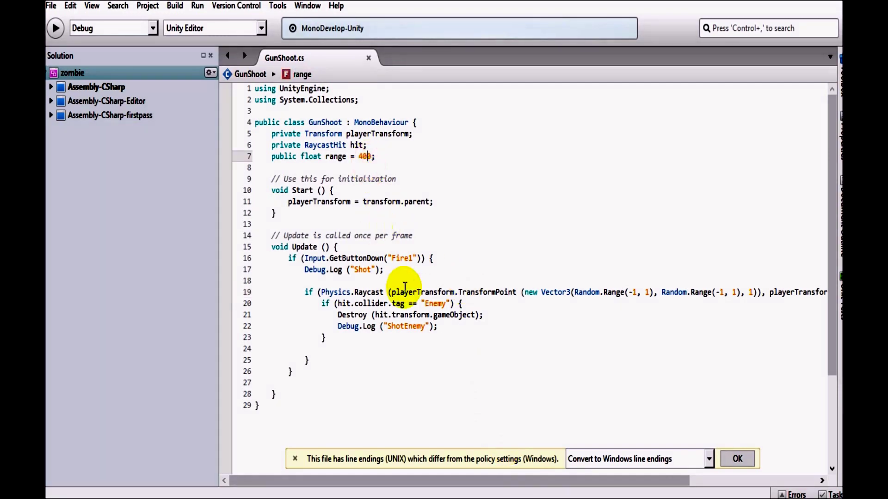
# - Examine the condition comparing the hit collider's tag with "Enemy" and the Destroy call inside it
pyautogui.click(320, 303)
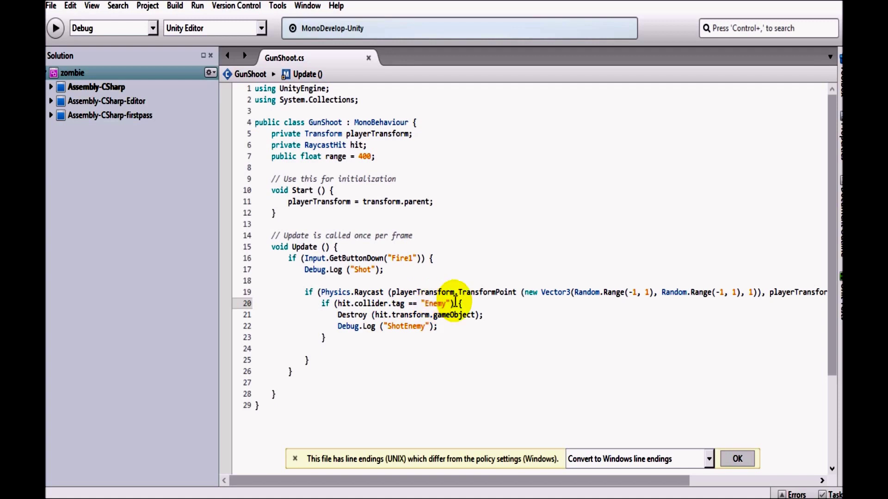
pyautogui.click(434, 303)
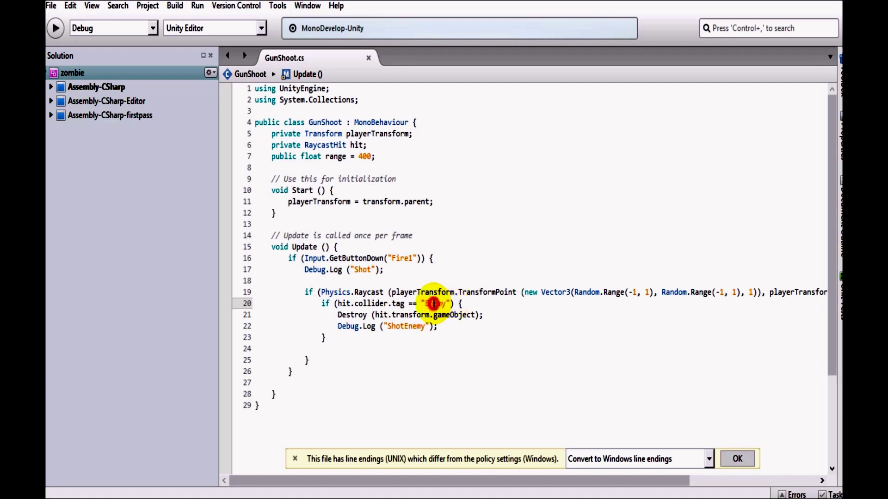
pyautogui.click(458, 315)
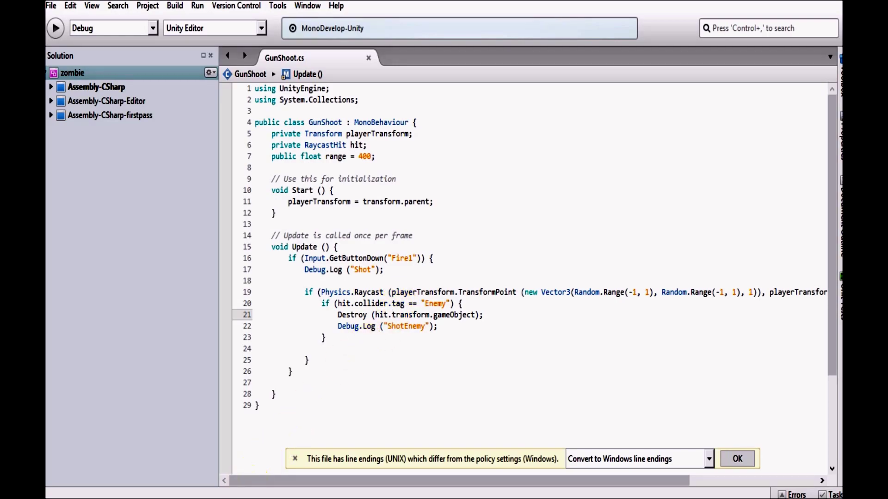
# - Switch to Unity, collapse FirstPersonCharacter in the hierarchy and add a 3D Cube to the scene
pyautogui.click(258, 469)
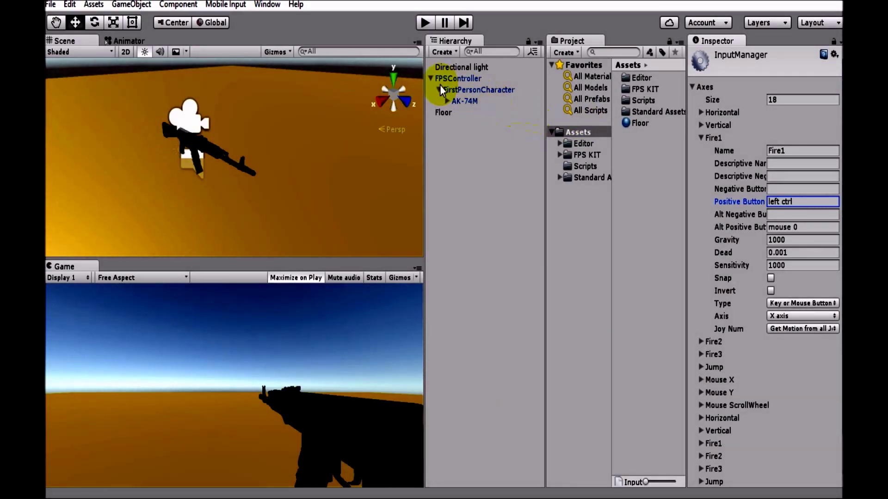
pyautogui.click(439, 90)
pyautogui.click(469, 168)
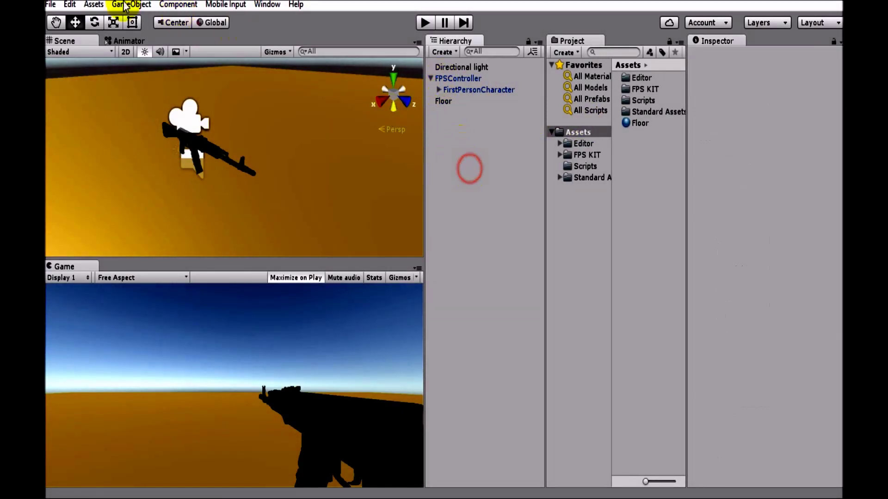
pyautogui.click(127, 4)
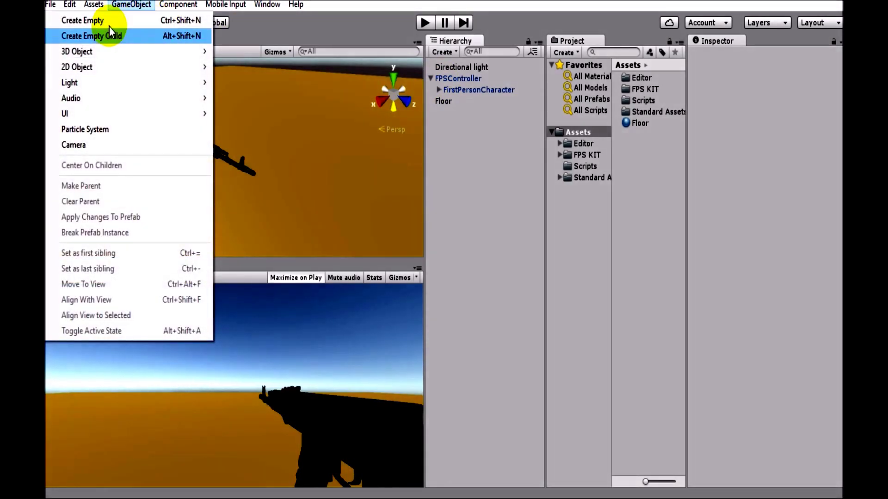
pyautogui.moveTo(120, 51)
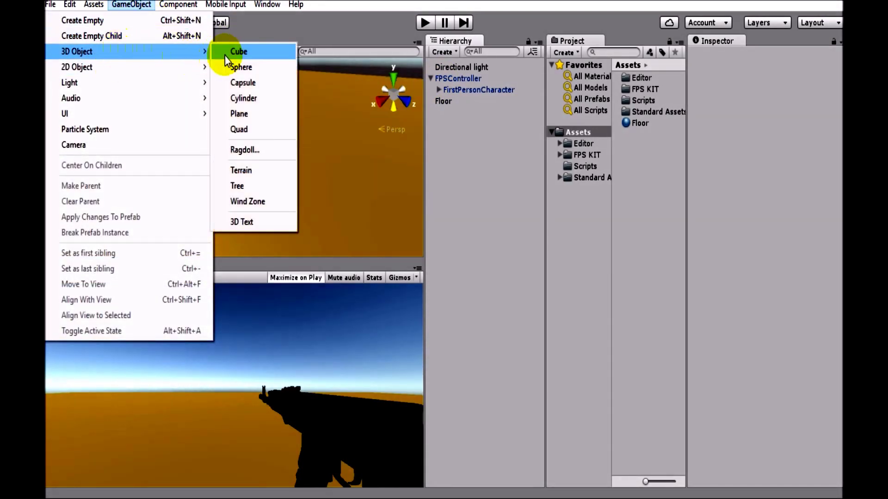
pyautogui.click(236, 52)
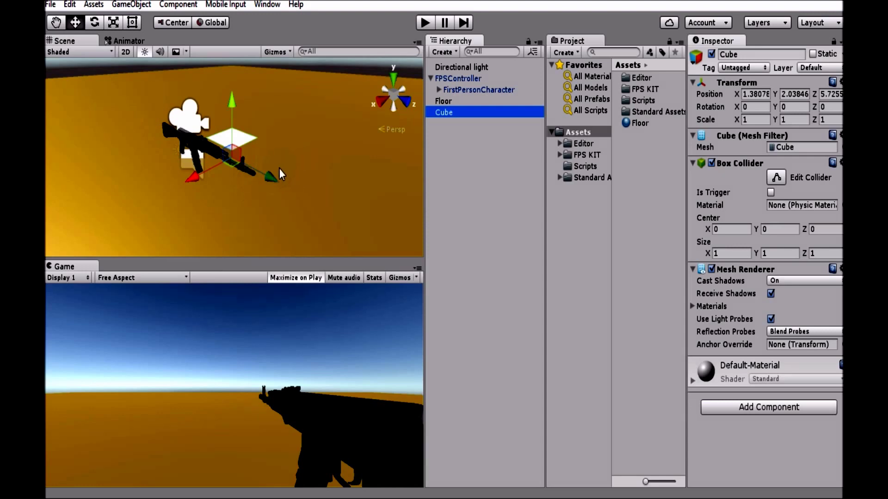
# - Move the cube above the floor in front of the player, to about X 2.99, Y 3.04, Z 11.38
pyautogui.moveTo(275, 177); pyautogui.dragTo(377, 128)
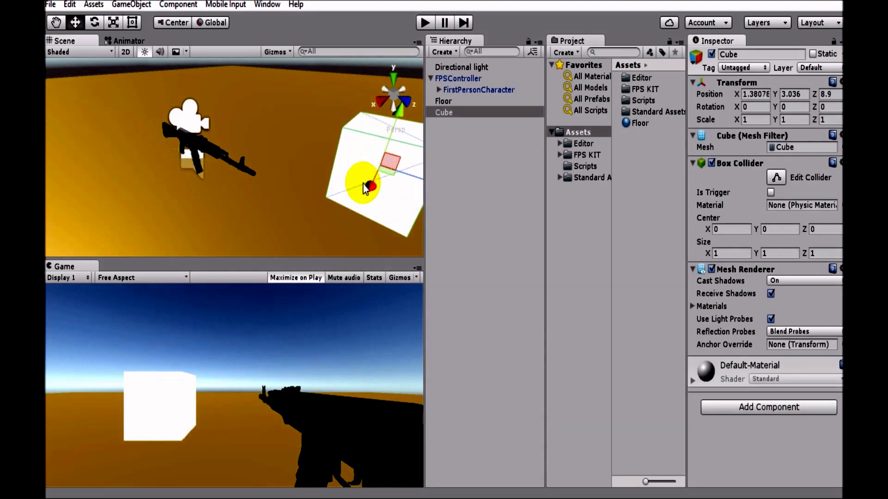
pyautogui.scroll(-10, 363, 186)
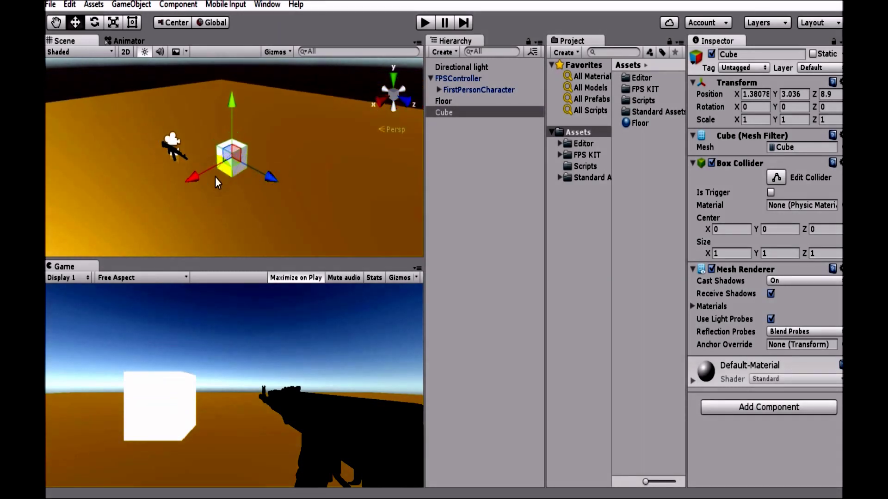
pyautogui.moveTo(215, 177); pyautogui.dragTo(198, 206)
pyautogui.moveTo(248, 195); pyautogui.dragTo(281, 218)
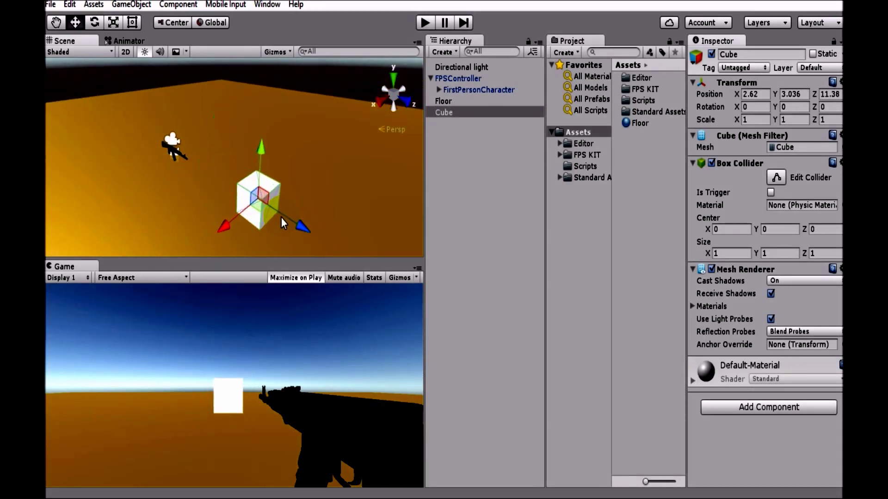
pyautogui.moveTo(227, 221); pyautogui.dragTo(223, 229)
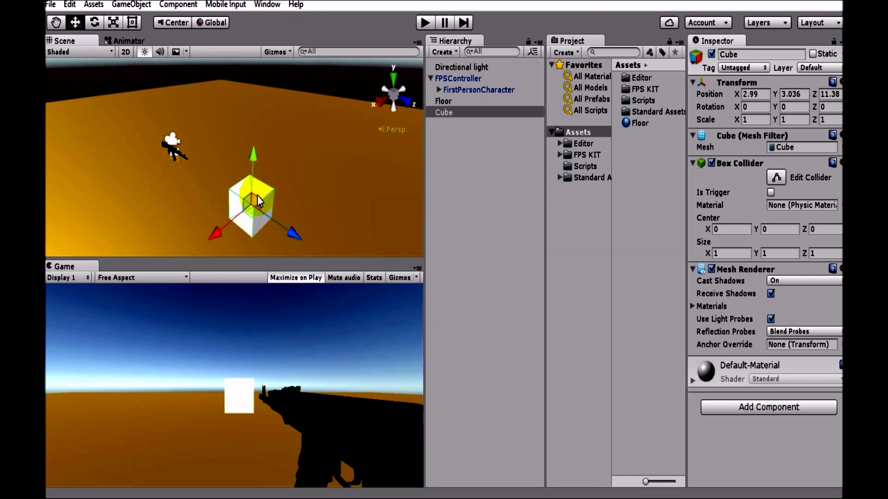
# - Scale the cube to about 1.39 in X, 1.76 in Y and 1.69 in Z
pyautogui.press('r')
pyautogui.moveTo(253, 154); pyautogui.dragTo(255, 130)
pyautogui.click(252, 232)
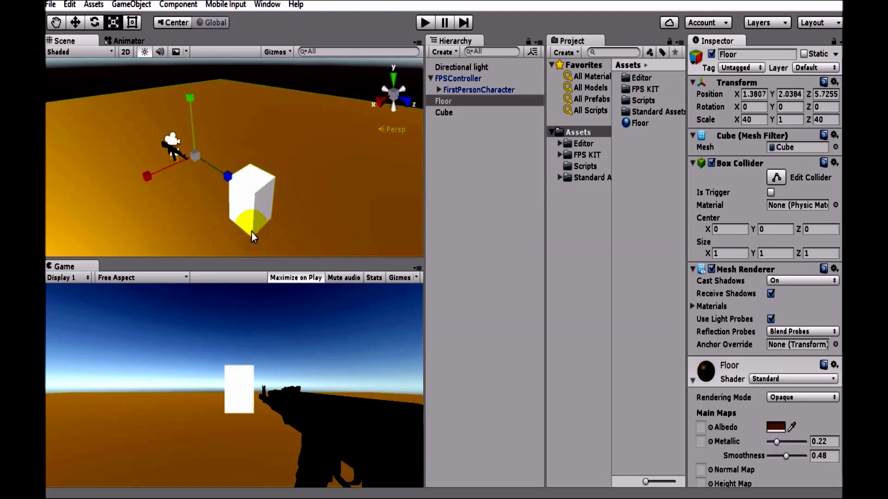
pyautogui.click(251, 211)
pyautogui.moveTo(217, 238); pyautogui.dragTo(206, 245)
pyautogui.click(293, 238)
pyautogui.moveTo(312, 249); pyautogui.dragTo(316, 251)
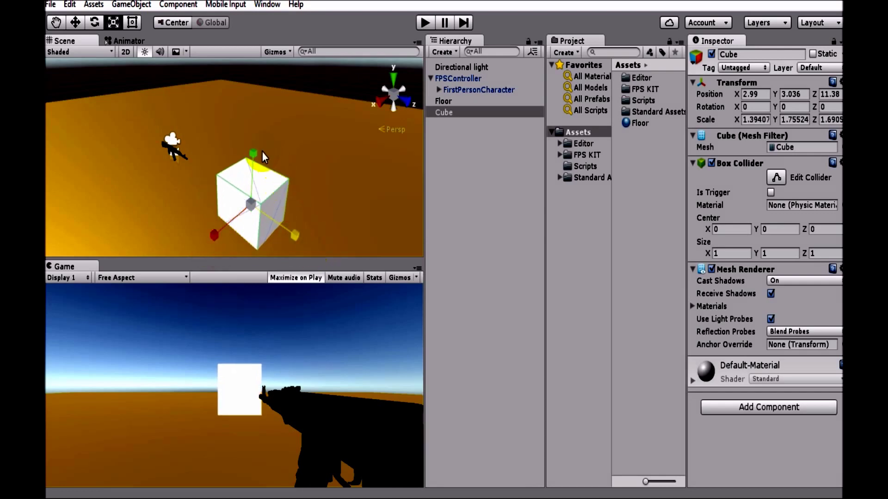
# - Enlarge the cube to about 2.48 in X and 2.56 in Y, and shift it to about Z 11.87
pyautogui.moveTo(262, 156); pyautogui.dragTo(259, 135)
pyautogui.moveTo(220, 223); pyautogui.dragTo(179, 257)
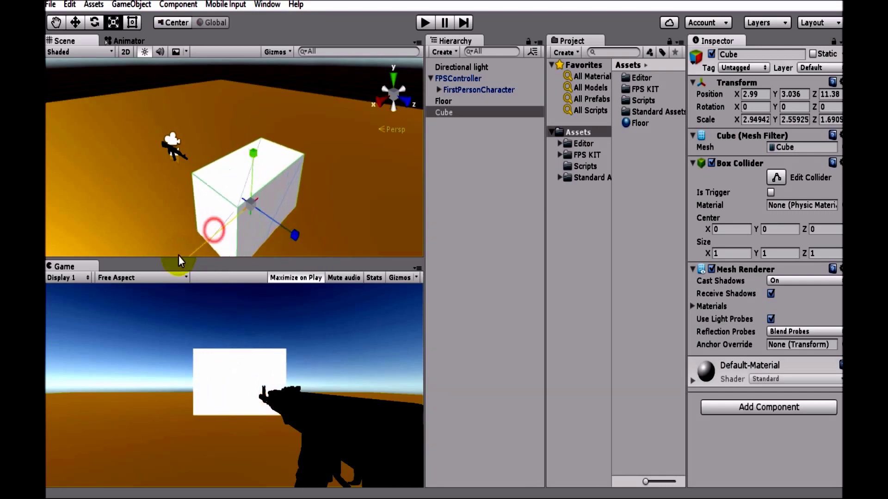
pyautogui.click(190, 252)
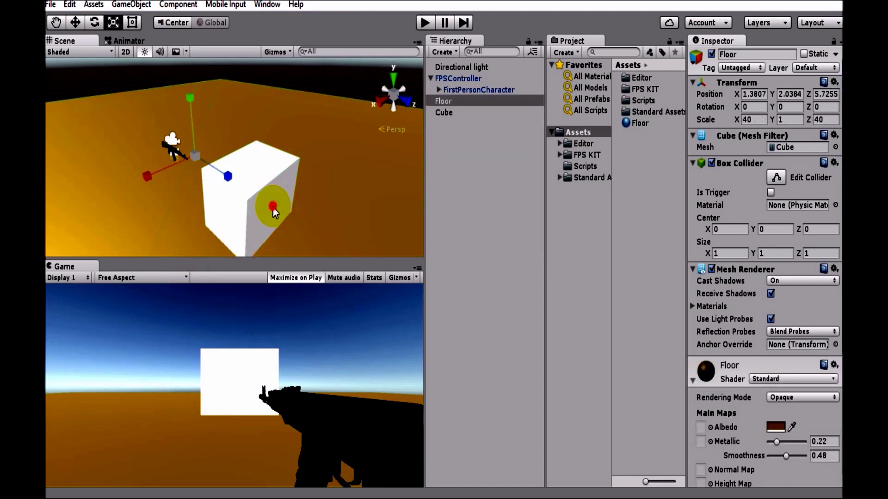
pyautogui.click(273, 207)
pyautogui.press('w')
pyautogui.moveTo(292, 238); pyautogui.dragTo(302, 242)
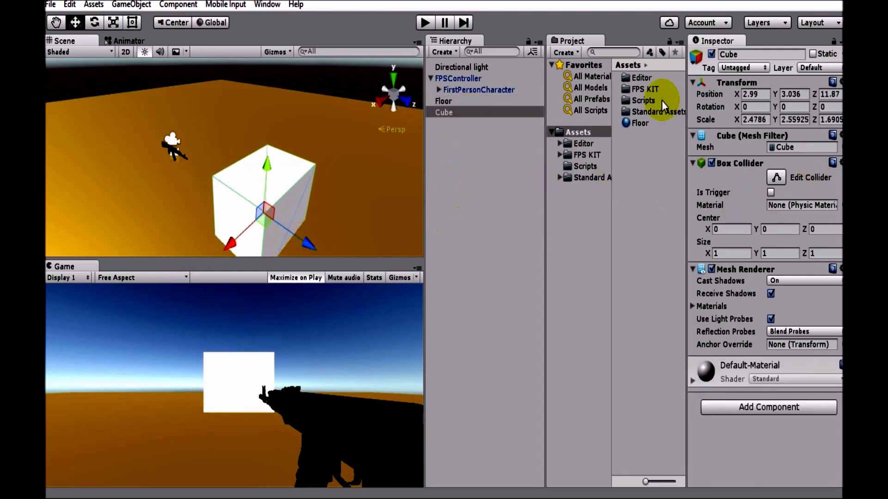
# - Rename the cube as Enemy
pyautogui.click(759, 54)
pyautogui.write('E')
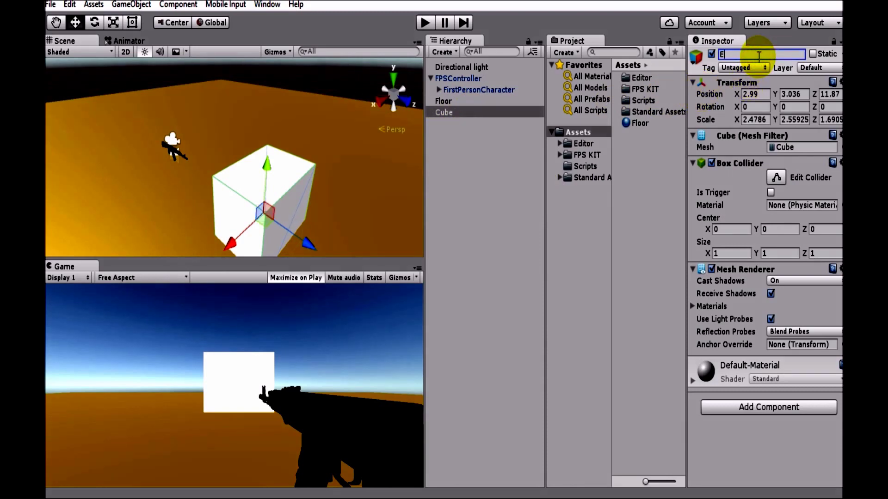
pyautogui.write('nemy')
pyautogui.press('Return')
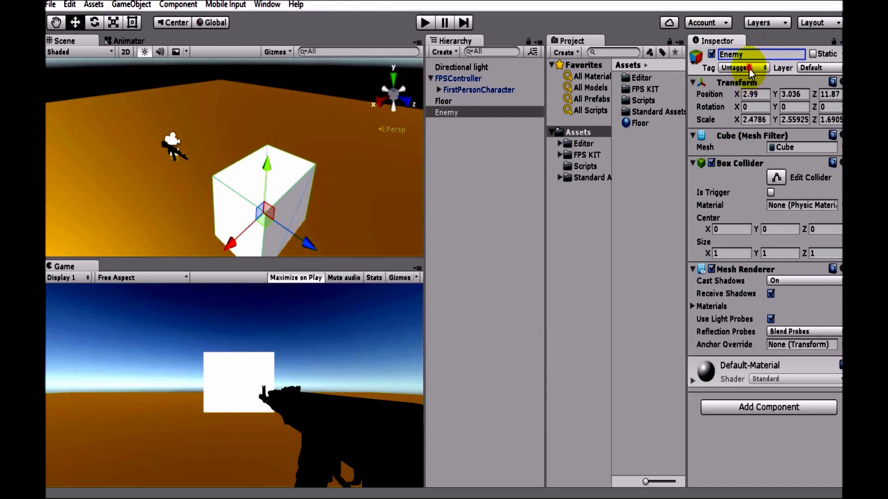
# - Add a new tag named Enemy to the project's tag list
pyautogui.click(743, 68)
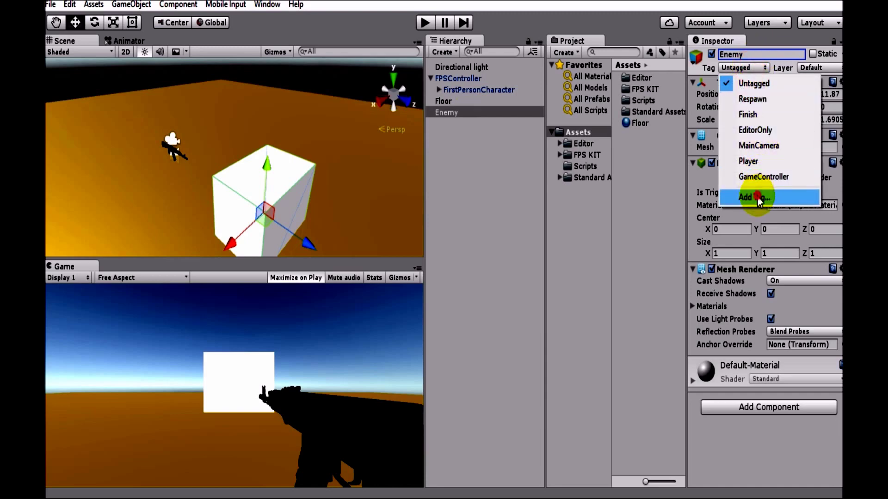
pyautogui.click(757, 197)
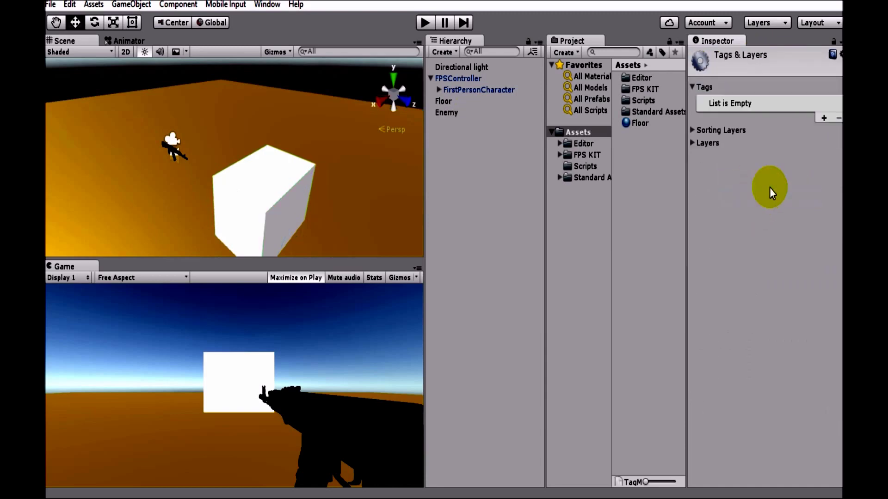
pyautogui.click(823, 119)
pyautogui.click(814, 103)
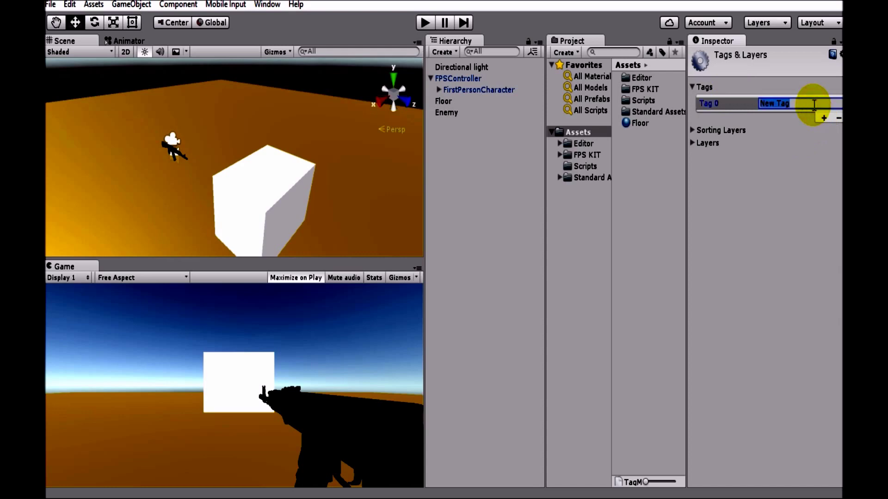
pyautogui.write('Enemy')
pyautogui.doubleClick(777, 104)
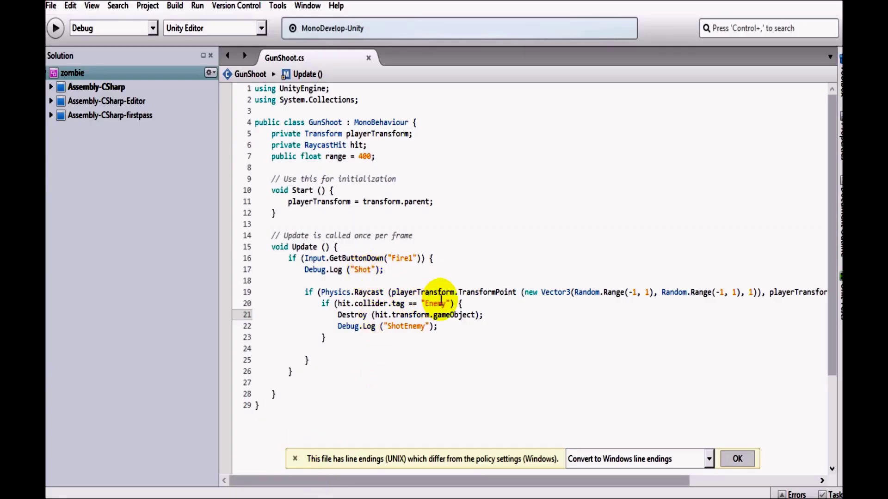
# - Check the spelling of the "Enemy" tag string in GunShoot.cs's collider condition in MonoDevelop, and return to Unity
pyautogui.click(438, 303)
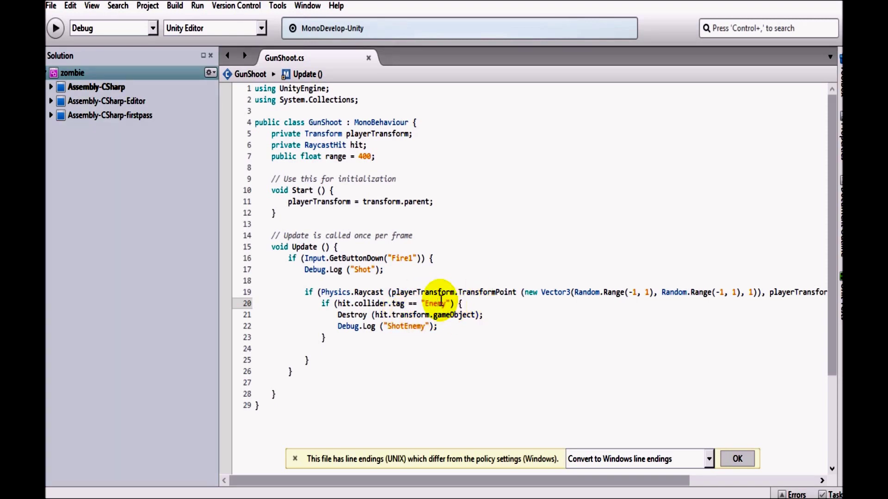
pyautogui.moveTo(440, 301)
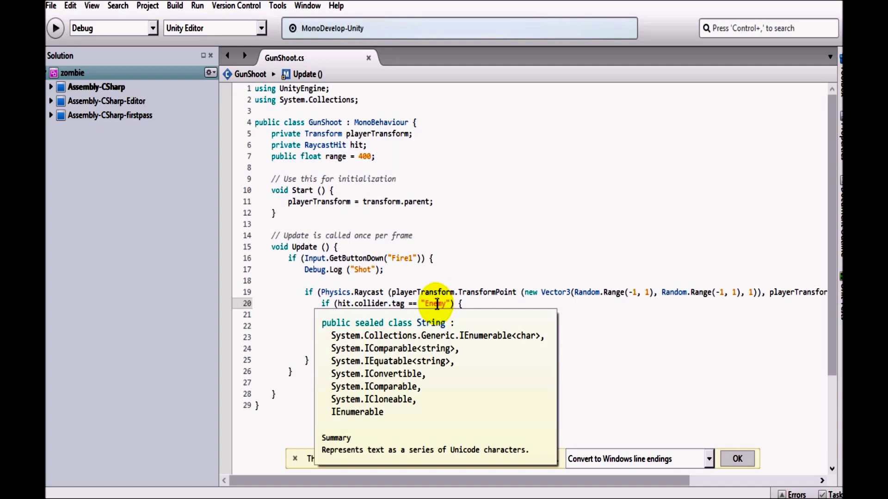
pyautogui.hotkey('alt', 'Tab')
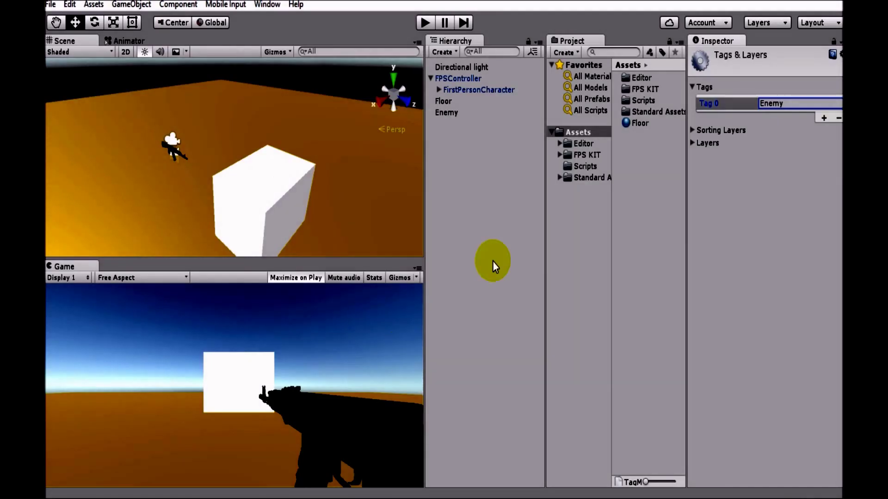
# - Attach the GunShoot script from the Scripts folder to the AK-74M under FirstPersonCharacter
pyautogui.click(642, 124)
pyautogui.click(647, 111)
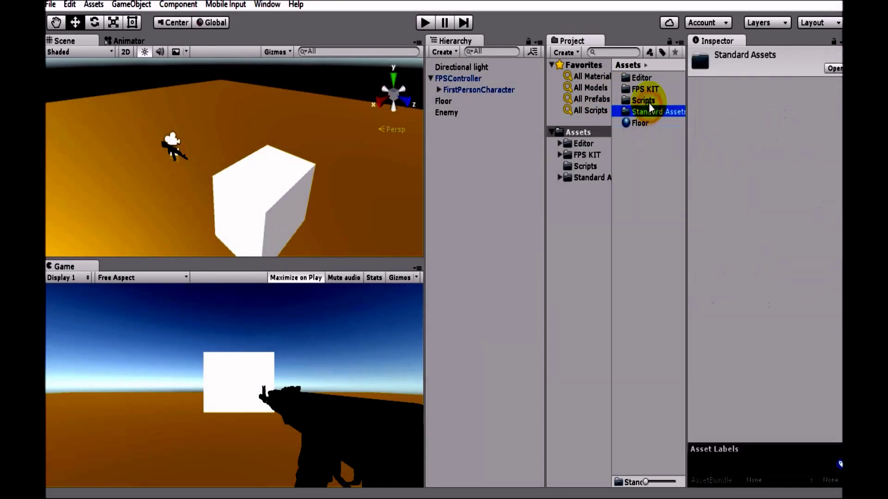
pyautogui.click(648, 101)
pyautogui.doubleClick(645, 101)
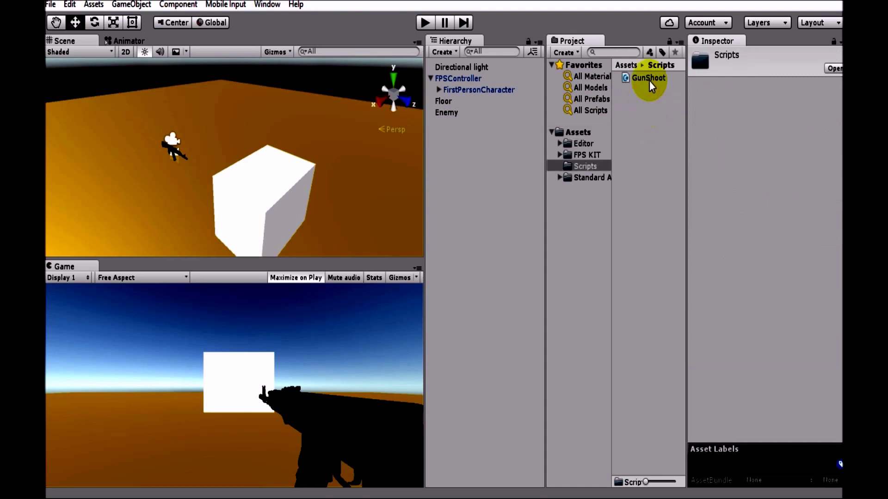
pyautogui.moveTo(649, 79)
pyautogui.mouseDown()
pyautogui.moveTo(466, 89)
pyautogui.moveTo(632, 77)
pyautogui.mouseUp()
pyautogui.click(439, 91)
pyautogui.click(481, 101)
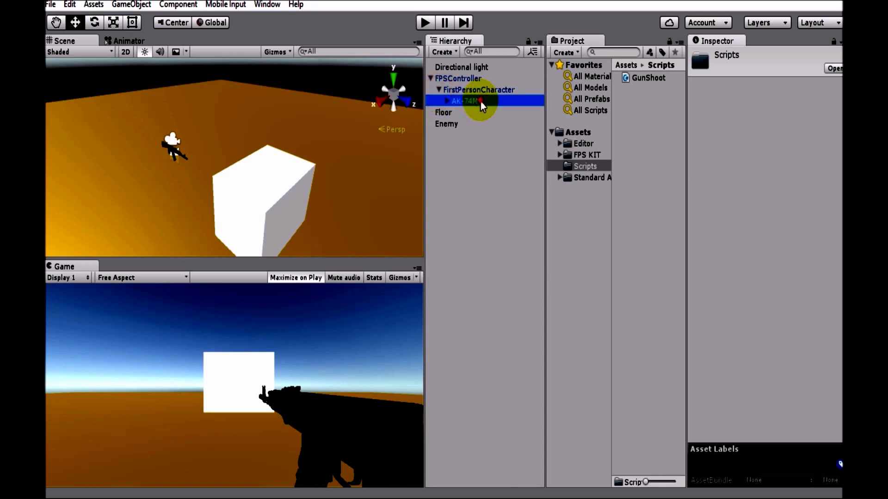
pyautogui.moveTo(635, 77); pyautogui.dragTo(740, 443)
pyautogui.scroll(-4, 758, 401)
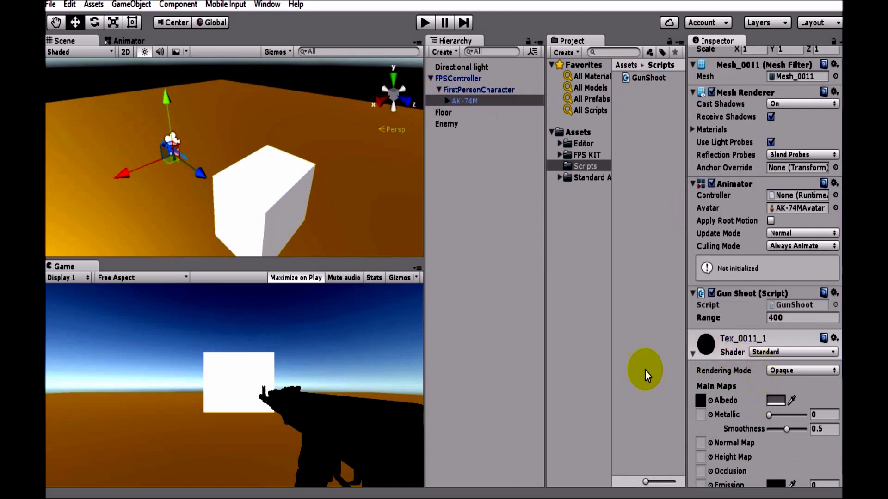
# - Assign the Enemy tag to the Enemy cube, and review the AK-74M's components
pyautogui.click(452, 126)
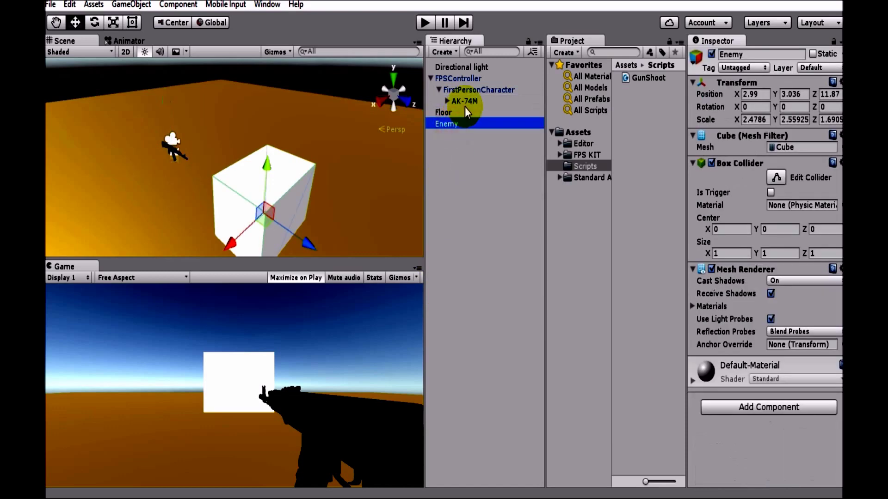
pyautogui.click(720, 68)
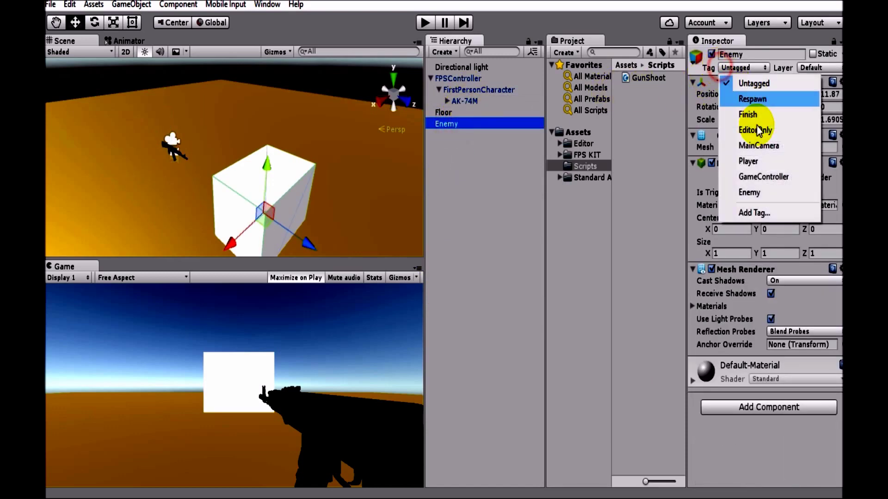
pyautogui.click(750, 191)
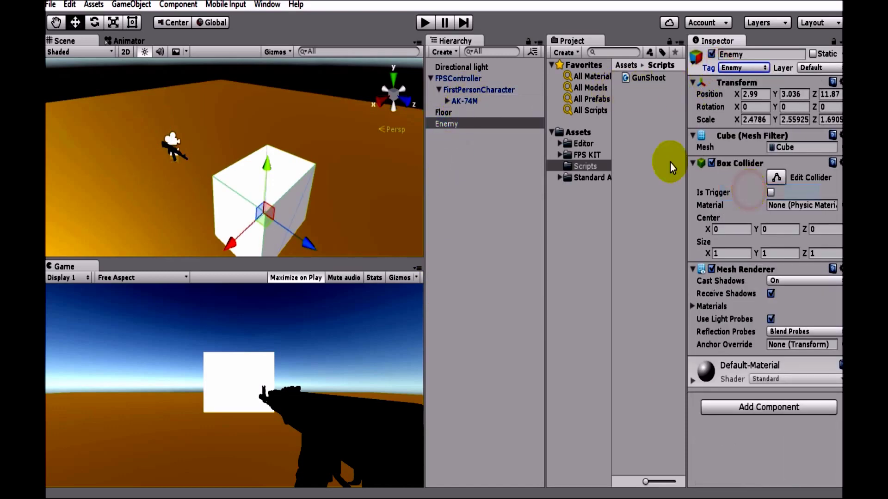
pyautogui.click(475, 101)
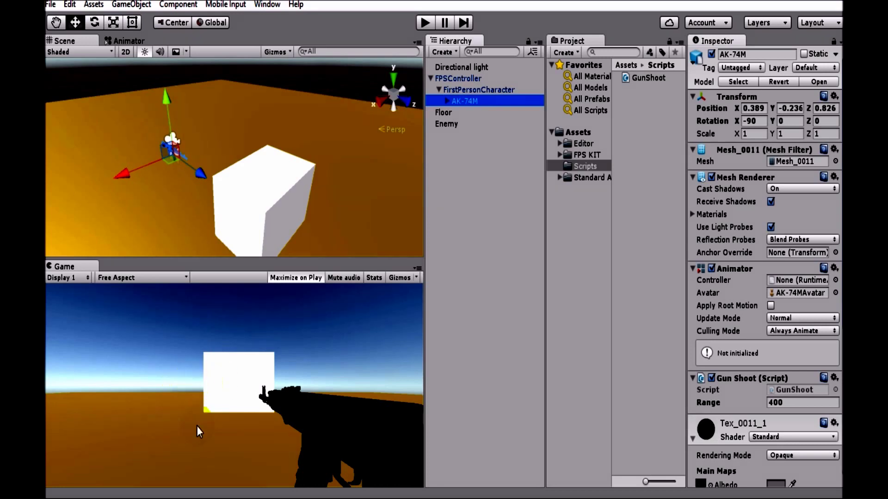
# - Duplicate the Enemy cube six times
pyautogui.click(283, 216)
pyautogui.hotkey('ctrl', 'd')
pyautogui.hotkey('ctrl', 'd')
pyautogui.hotkey('ctrl', 'd')
pyautogui.hotkey('ctrl', 'd')
pyautogui.hotkey('ctrl', 'd')
# - Move Enemy (1) along X to about -1.1 and another overlapping duplicate to the opposite side of the original Enemy cube
pyautogui.click(452, 135)
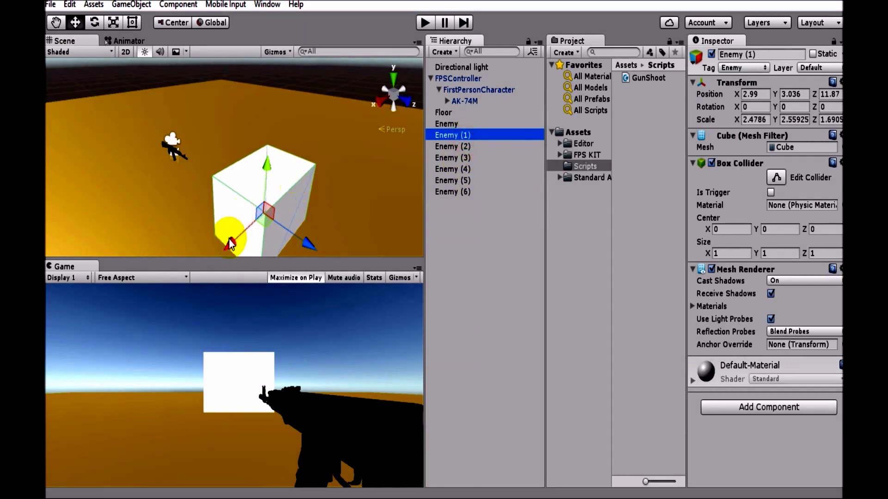
pyautogui.moveTo(231, 244); pyautogui.dragTo(304, 190)
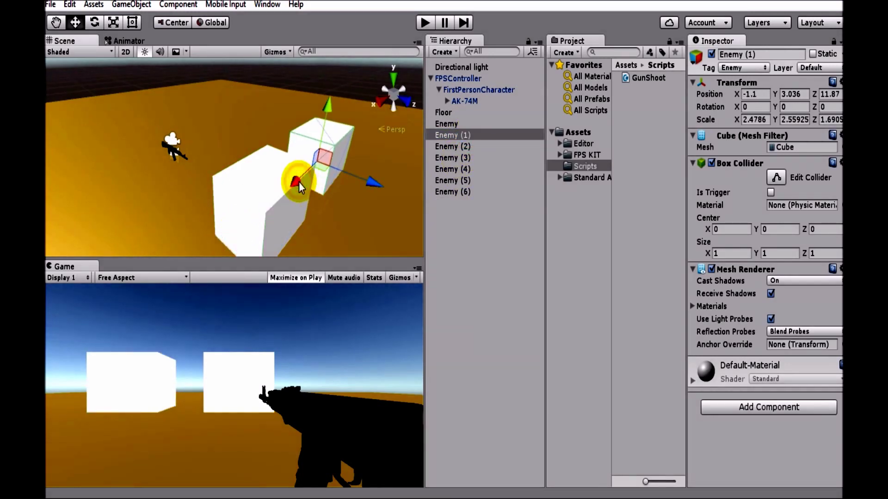
pyautogui.click(280, 213)
pyautogui.moveTo(226, 244); pyautogui.dragTo(162, 295)
# - Space out Enemy (5) and Enemy (4) along X, placing them at about 12.61 and 9.76
pyautogui.scroll(-5, 239, 218)
pyautogui.click(243, 180)
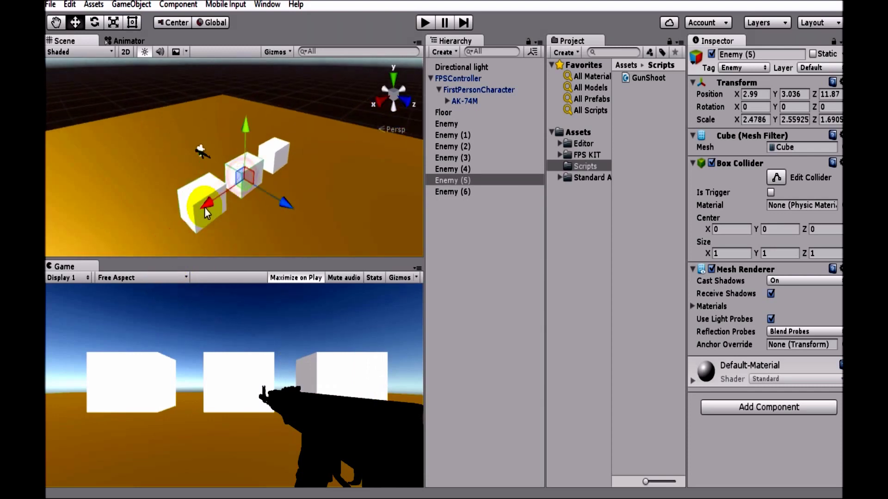
pyautogui.moveTo(204, 207); pyautogui.dragTo(137, 240)
pyautogui.click(234, 201)
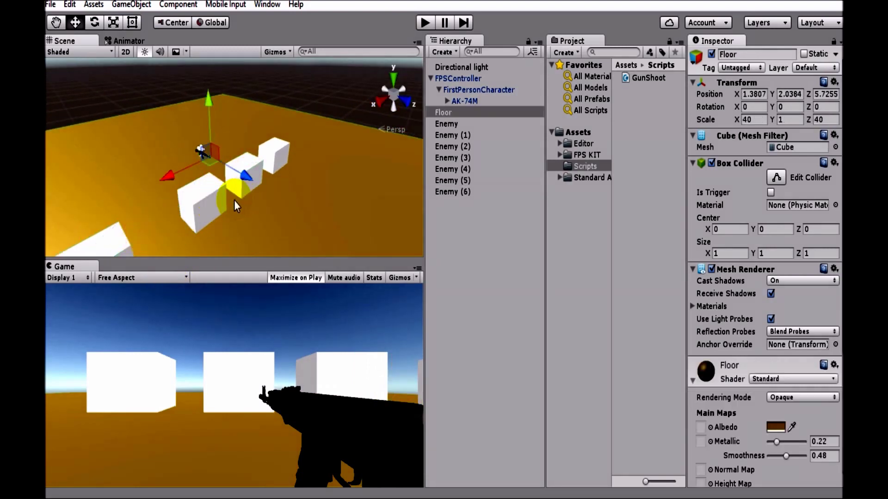
pyautogui.click(458, 180)
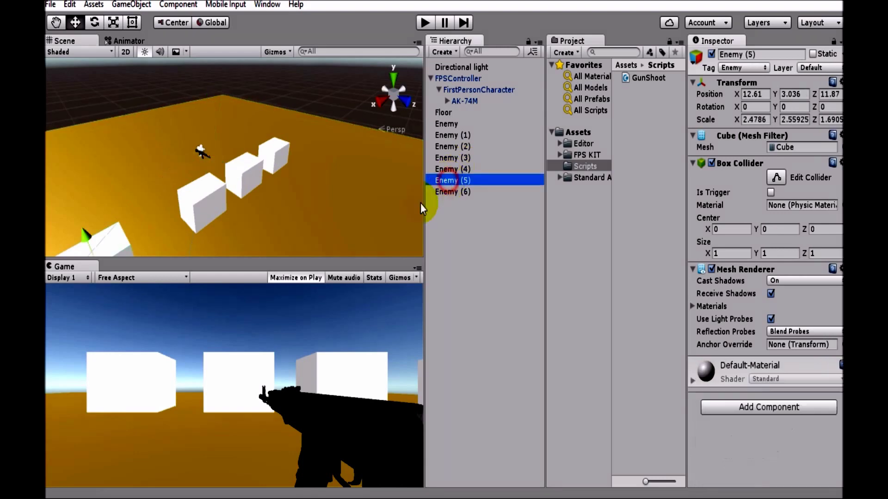
pyautogui.click(466, 170)
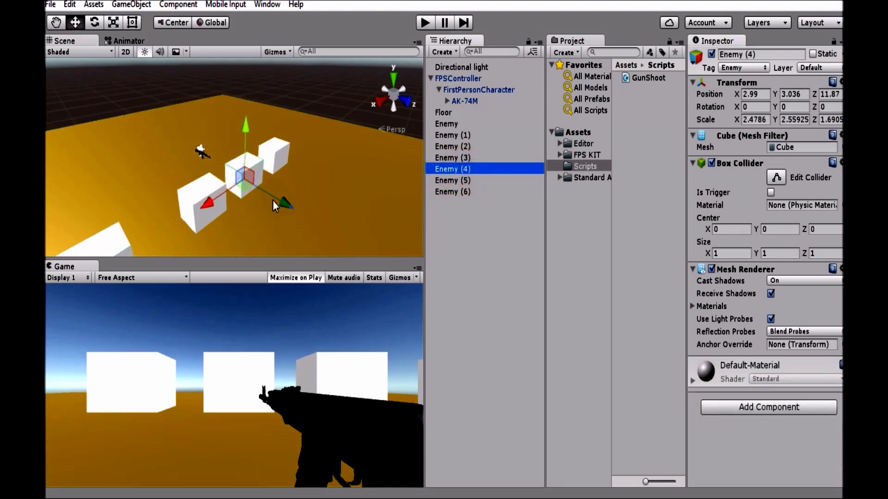
pyautogui.moveTo(202, 194); pyautogui.dragTo(150, 223)
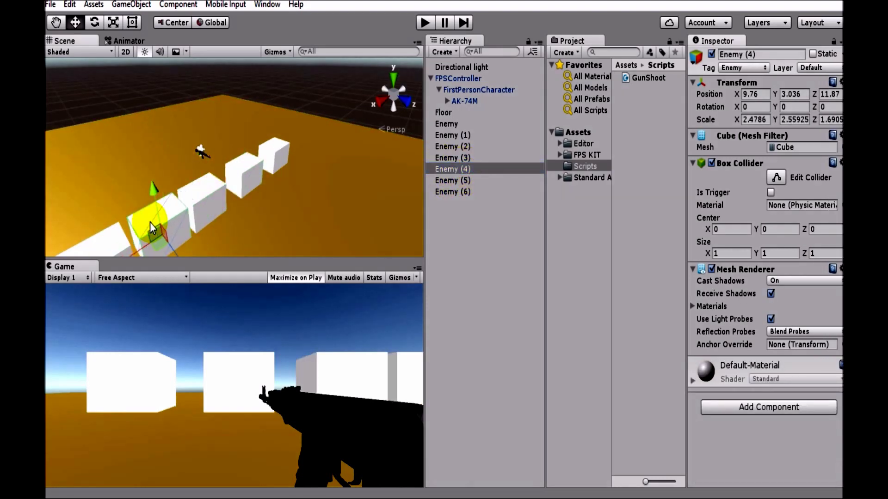
# - Move Enemy (3) along X to about -5.23 and Enemy (2) beyond it at the far end of the row
pyautogui.click(467, 167)
pyautogui.click(468, 160)
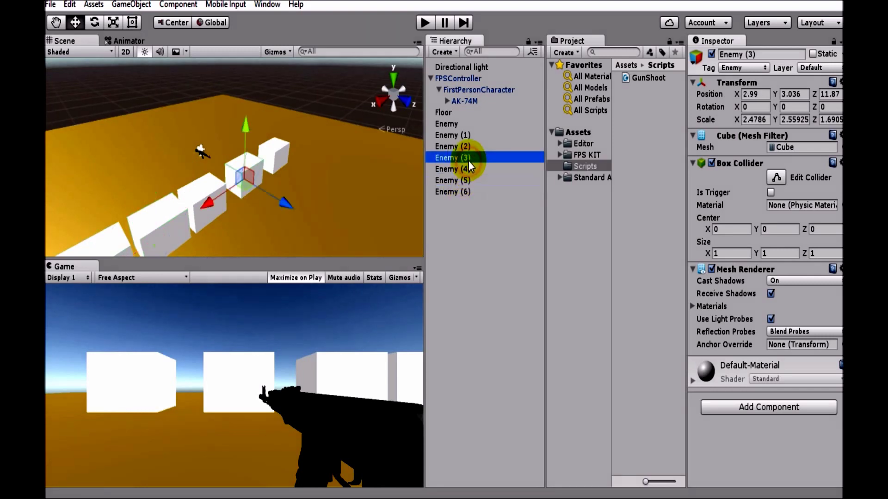
pyautogui.moveTo(207, 200); pyautogui.dragTo(282, 176)
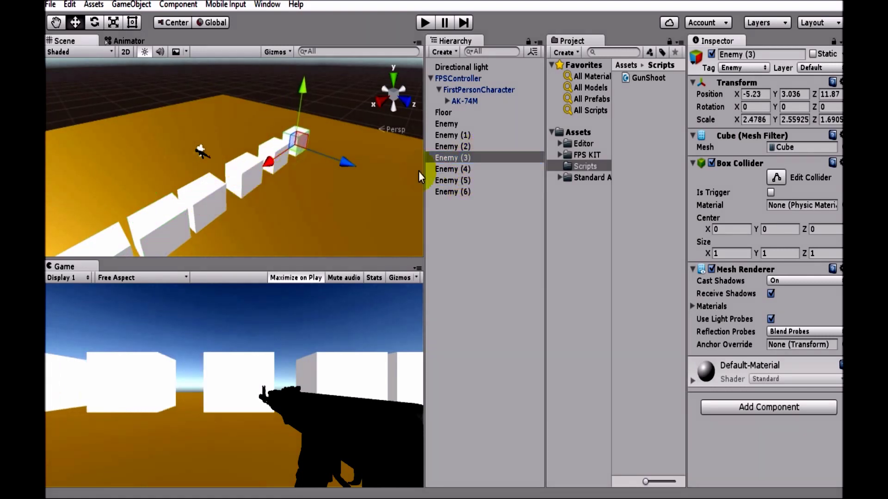
pyautogui.click(468, 147)
pyautogui.click(468, 136)
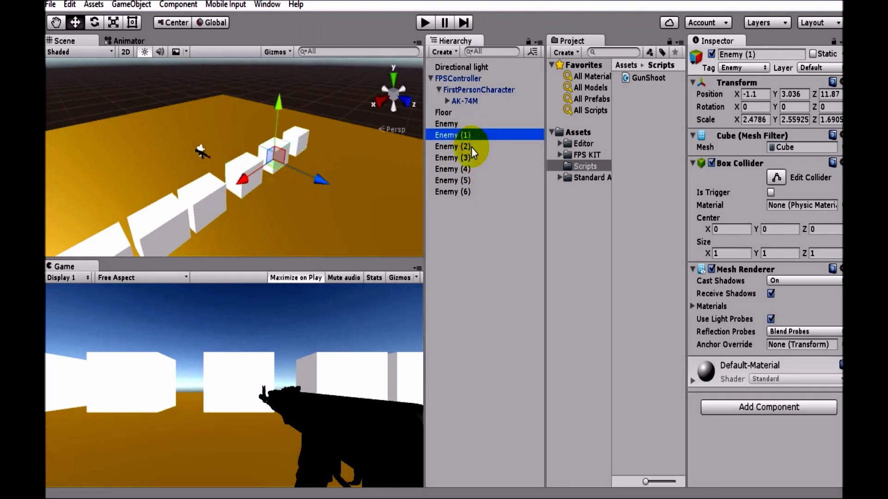
pyautogui.click(470, 146)
pyautogui.moveTo(217, 198); pyautogui.dragTo(322, 154)
pyautogui.click(322, 155)
pyautogui.click(456, 135)
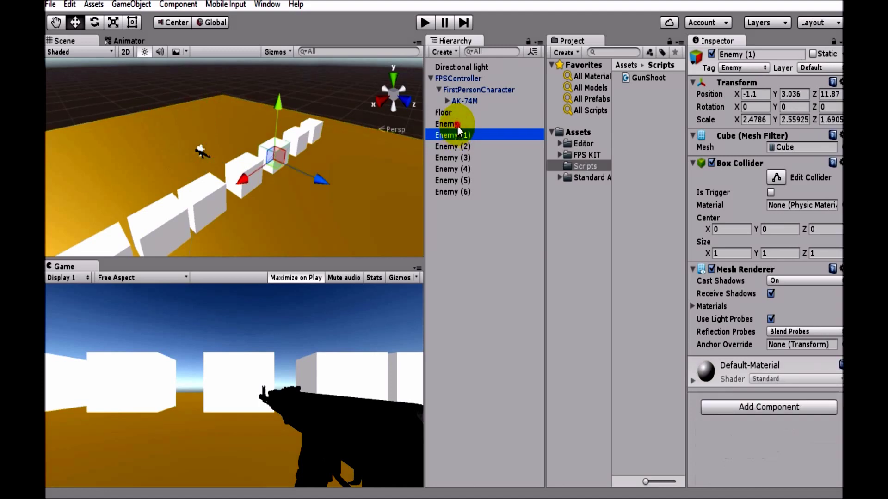
pyautogui.click(457, 124)
pyautogui.click(460, 158)
# - Play-test shooting the Enemy cubes with the AK-74M, and return the Scene view to 3D with the Move tool
pyautogui.click(425, 25)
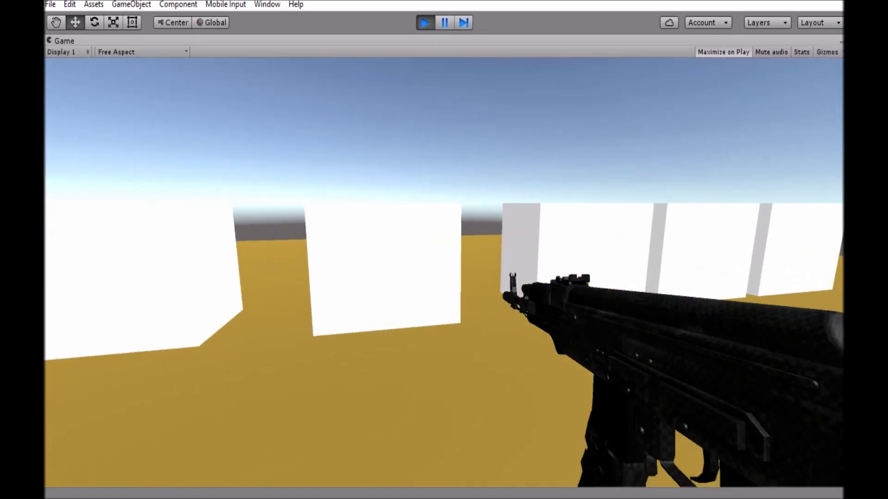
pyautogui.click(444, 273)
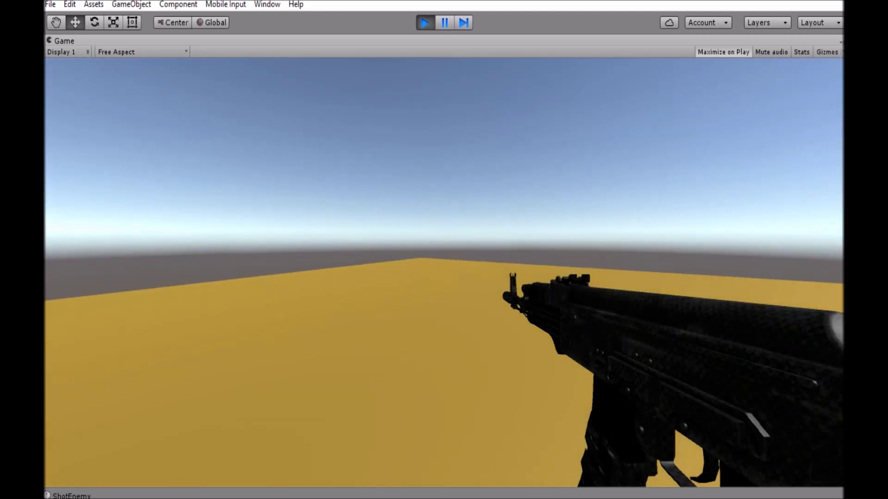
pyautogui.press('Escape')
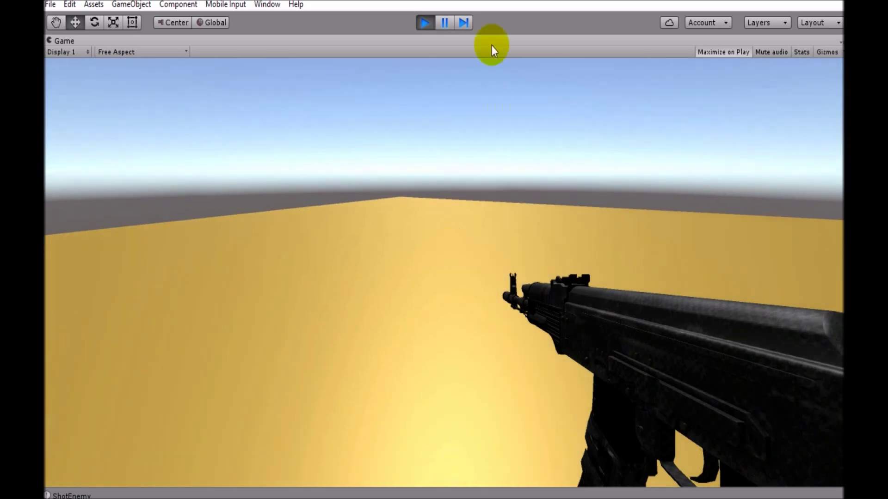
pyautogui.click(421, 24)
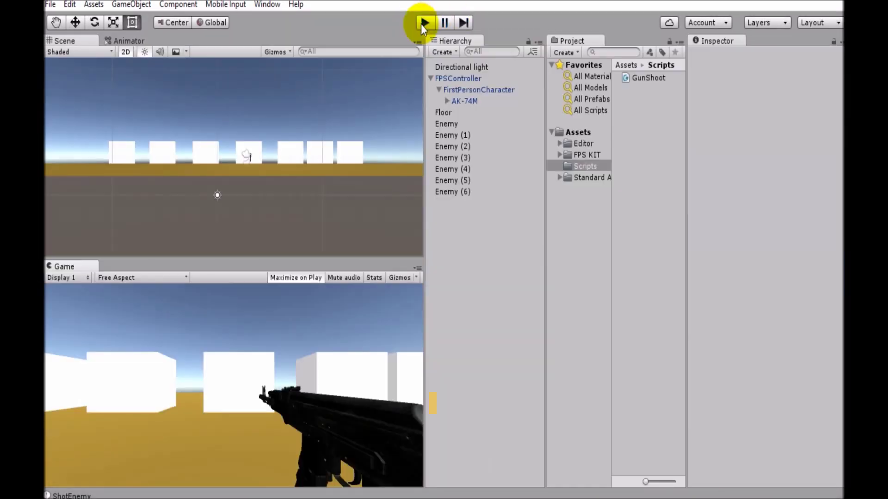
pyautogui.click(125, 52)
pyautogui.press('w')
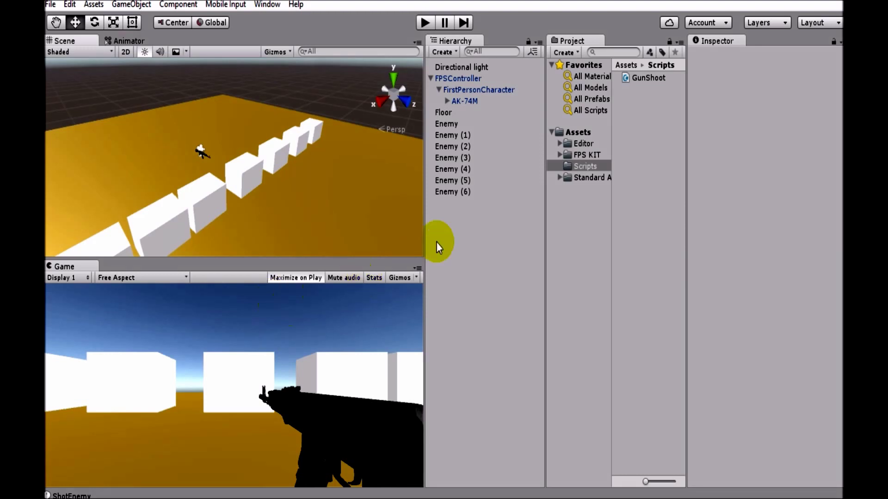
# - Review the AK-74M's components down to its material, and collapse FPSController's hierarchy to inspect its own components
pyautogui.click(458, 103)
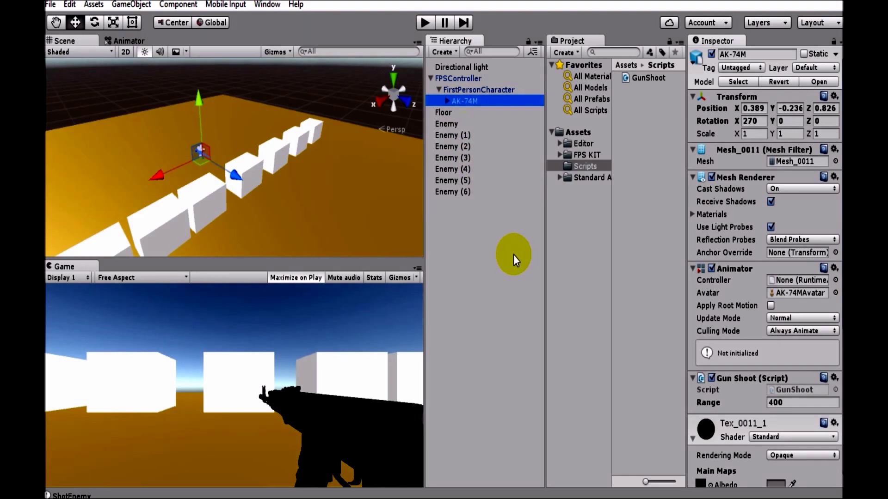
pyautogui.scroll(-5, 737, 313)
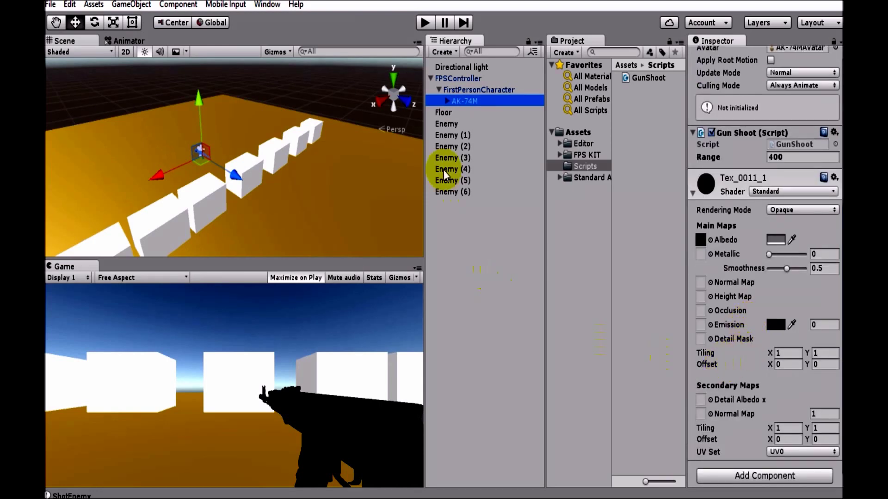
pyautogui.click(439, 90)
pyautogui.click(431, 79)
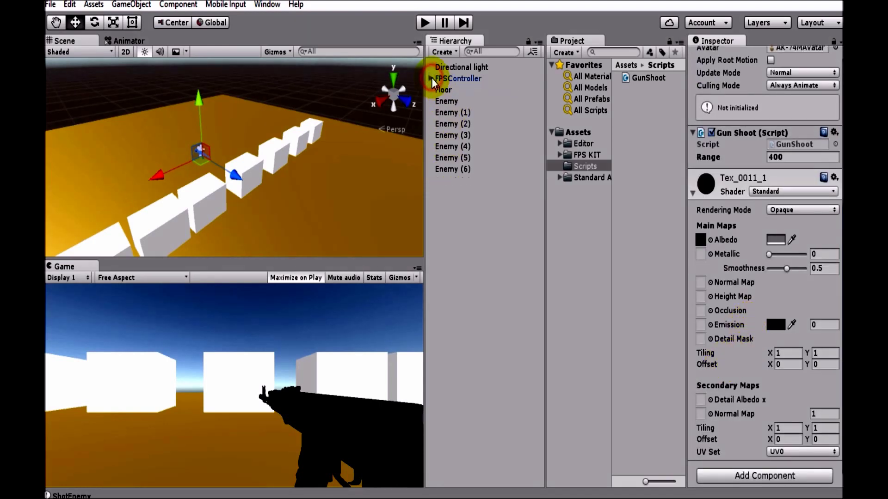
pyautogui.click(467, 80)
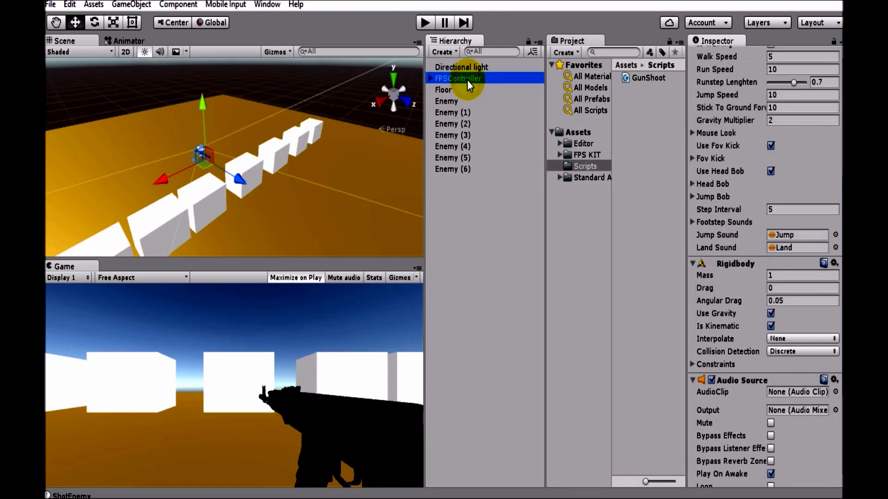